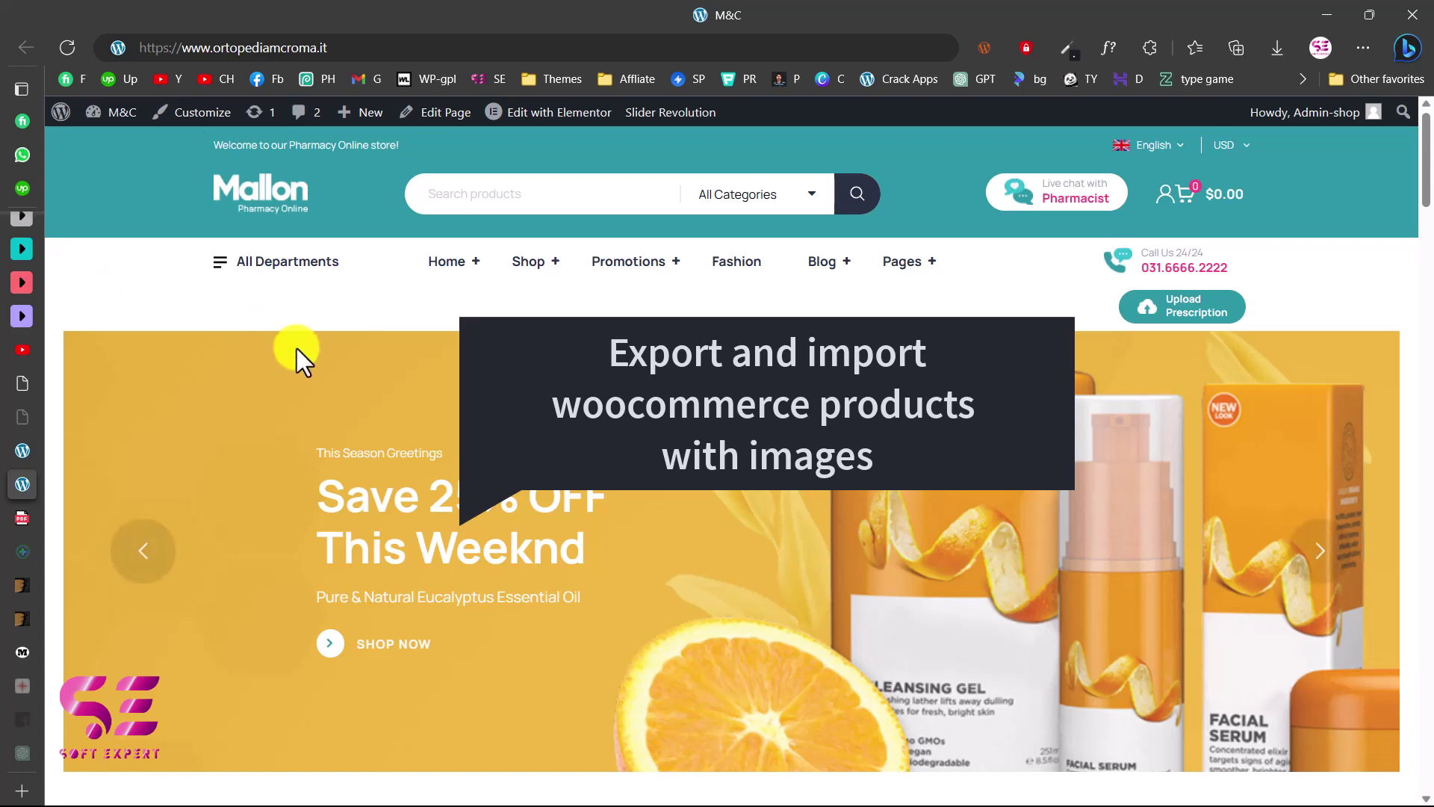
Scroll through the M&C pharmacy storefront's Healthcare Products section.
scroll(675, 329, down, 8)
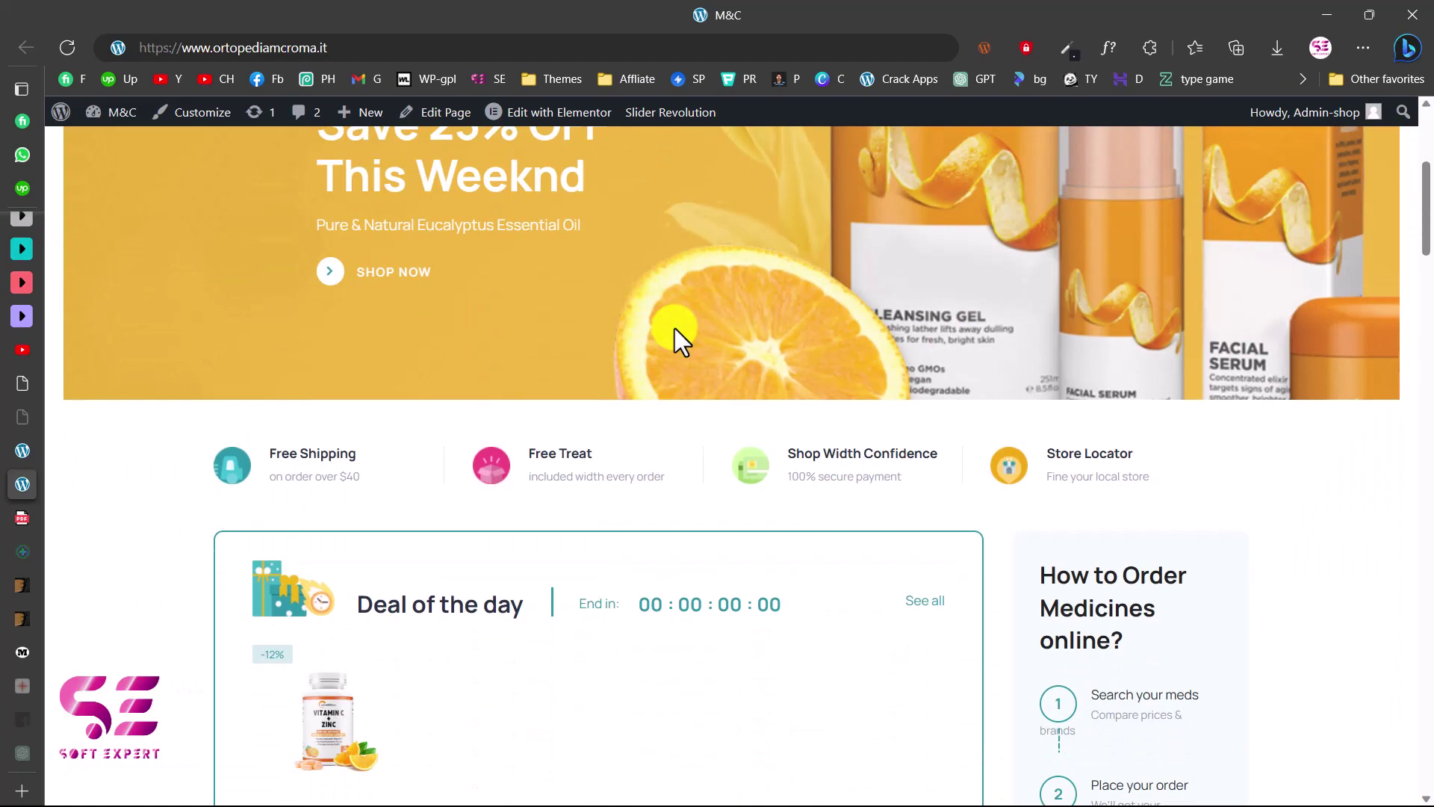
scroll(675, 329, down, 3)
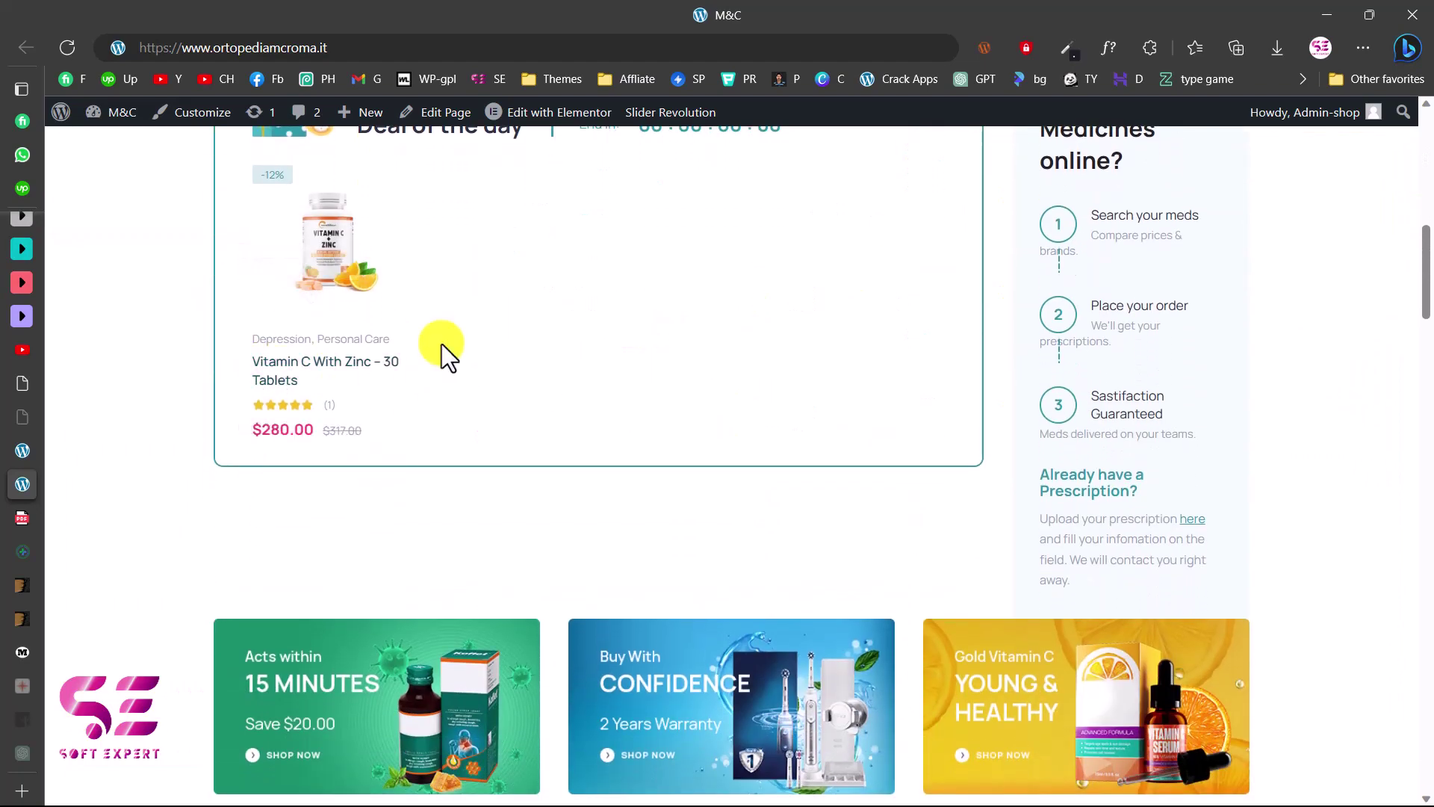
scroll(441, 343, down, 5)
scroll(549, 487, down, 2)
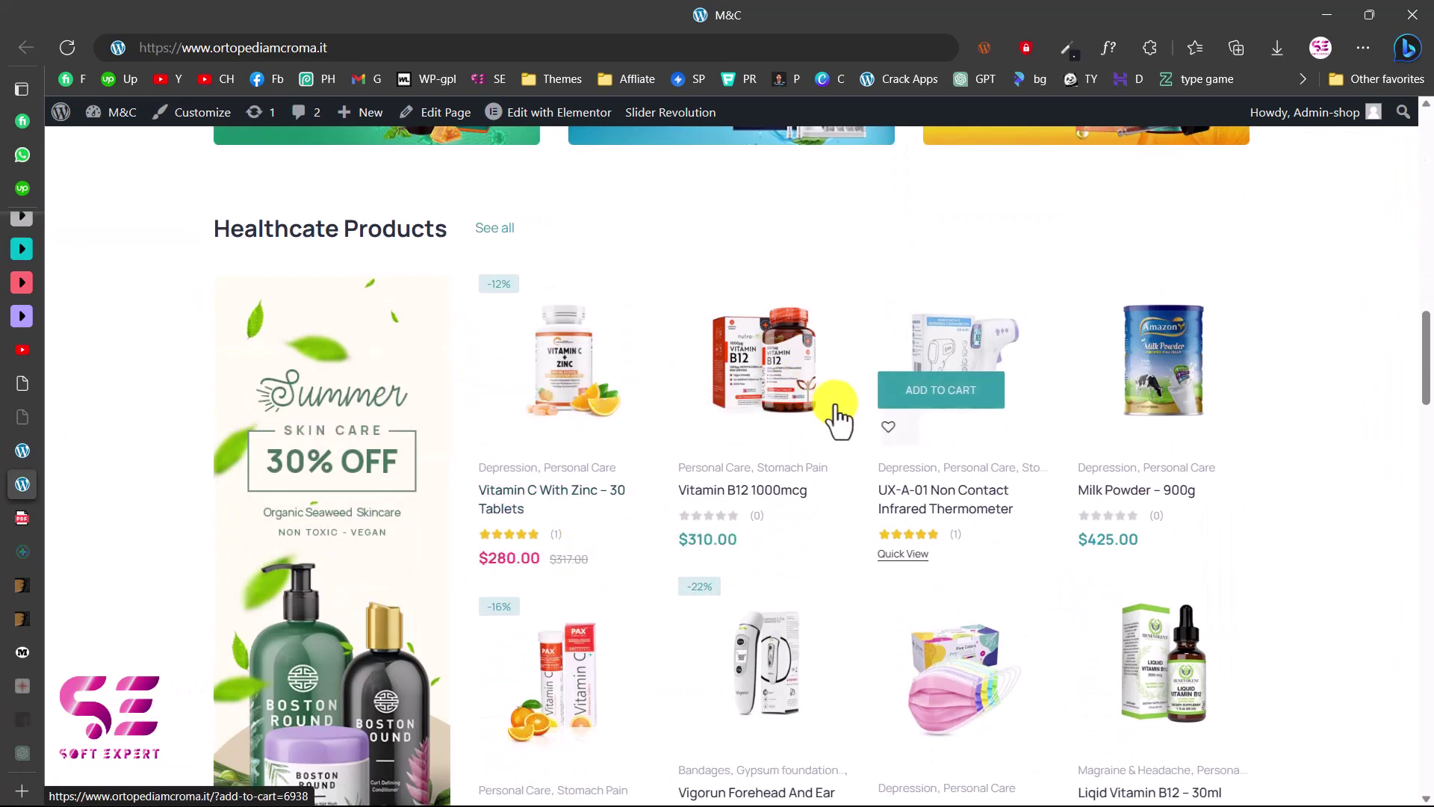
scroll(837, 415, down, 3)
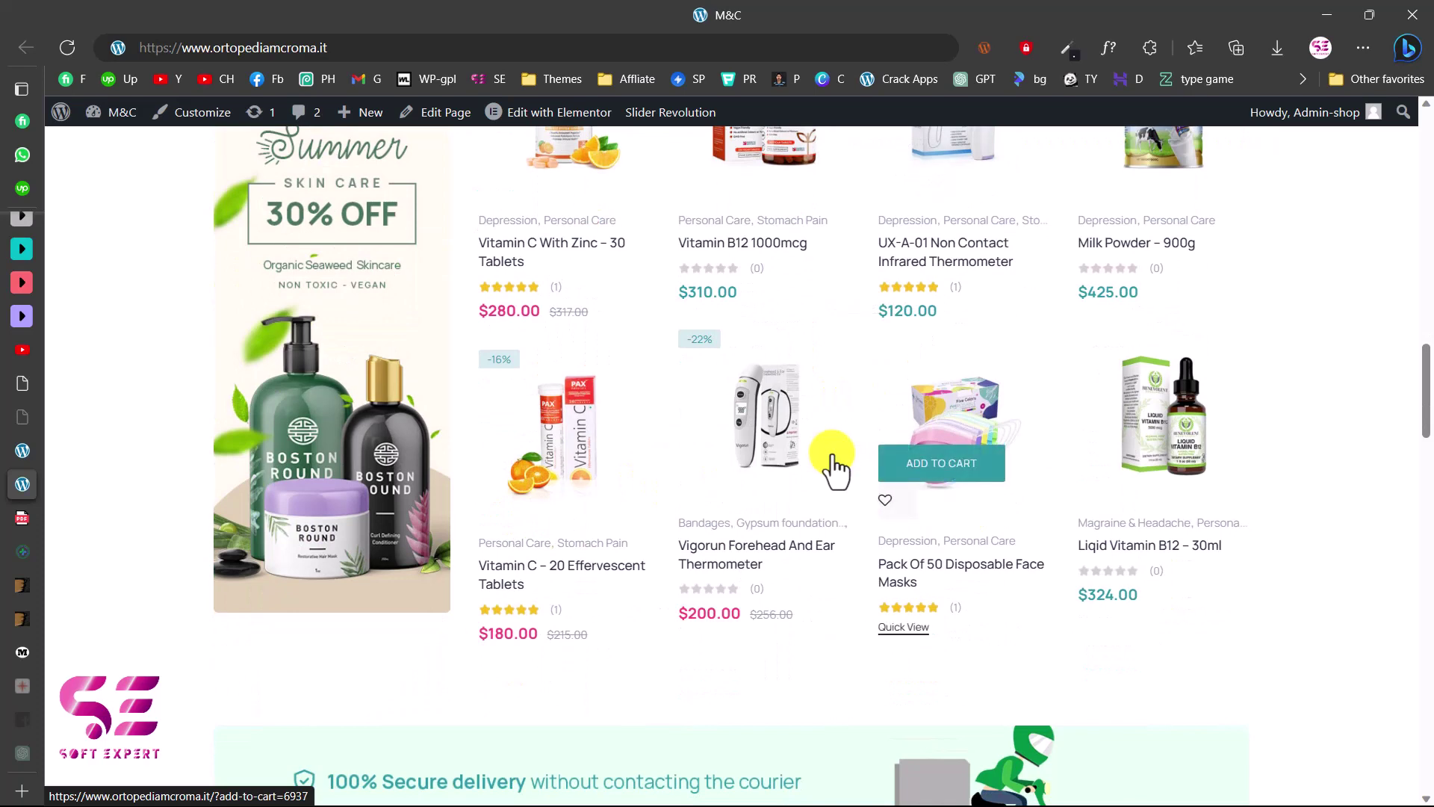
Open the Die Kueche store's Products list of 462 published products, briefly checking the M&C tab.
click(73, 385)
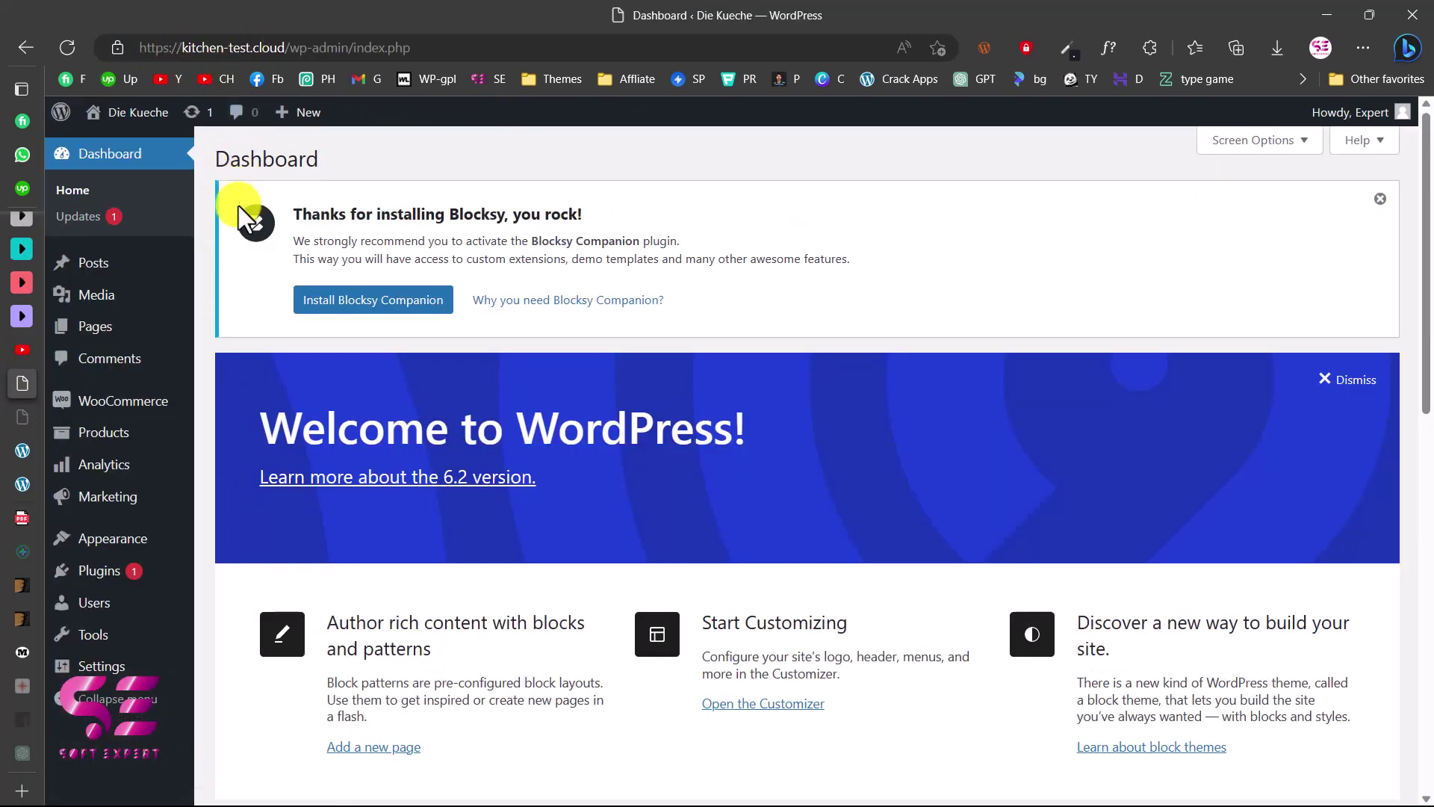
click(123, 441)
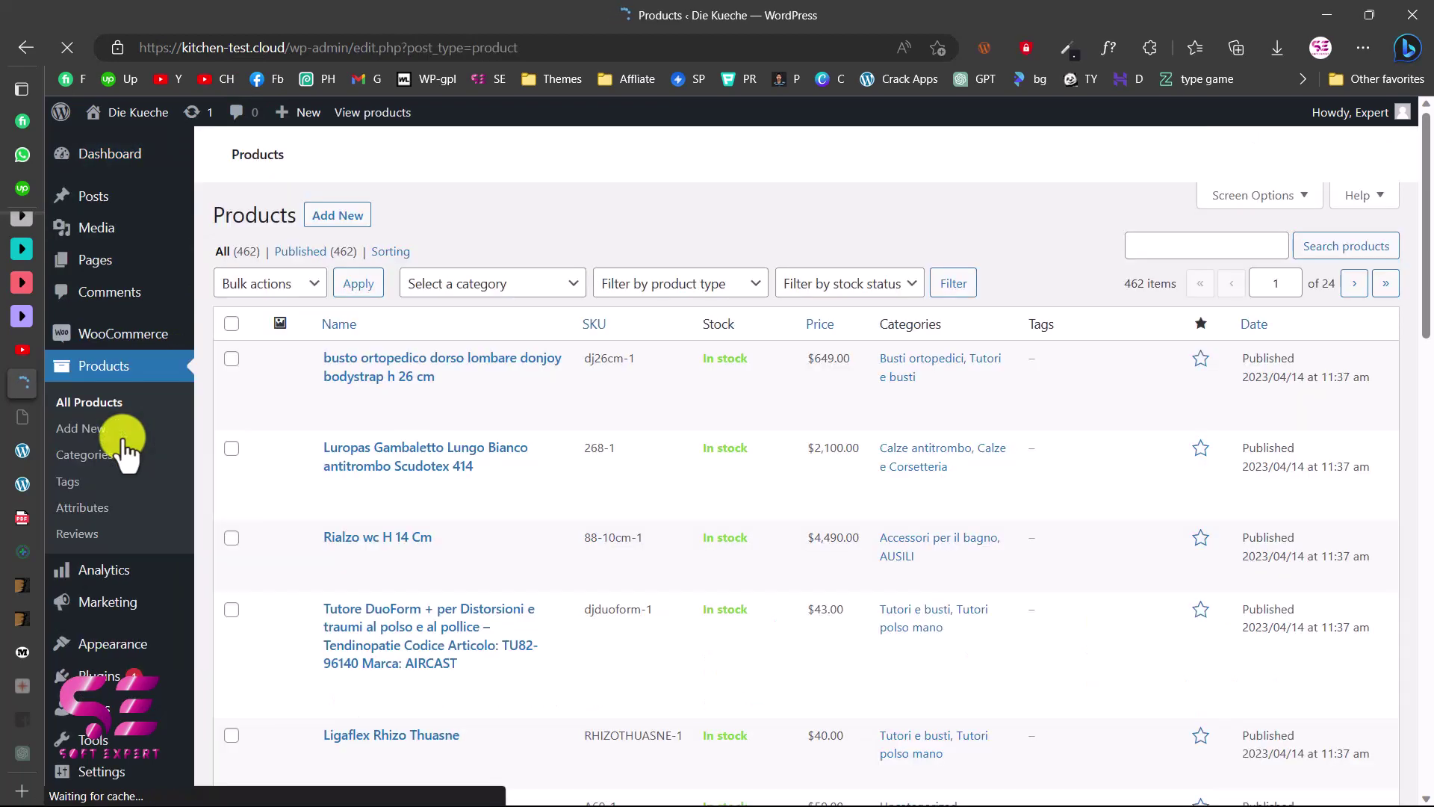
scroll(434, 589, down, 3)
scroll(434, 588, up, 2)
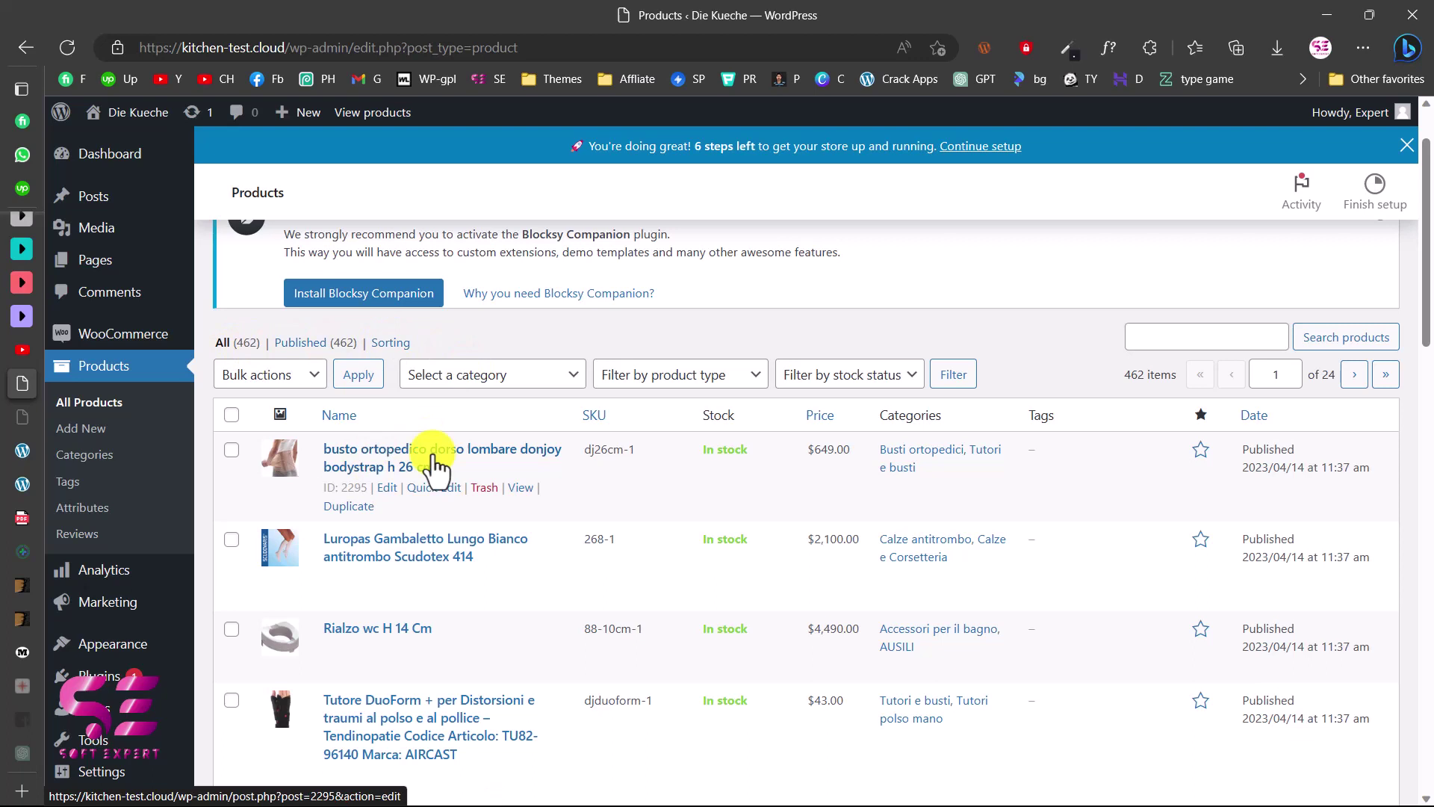
scroll(430, 433, up, 1)
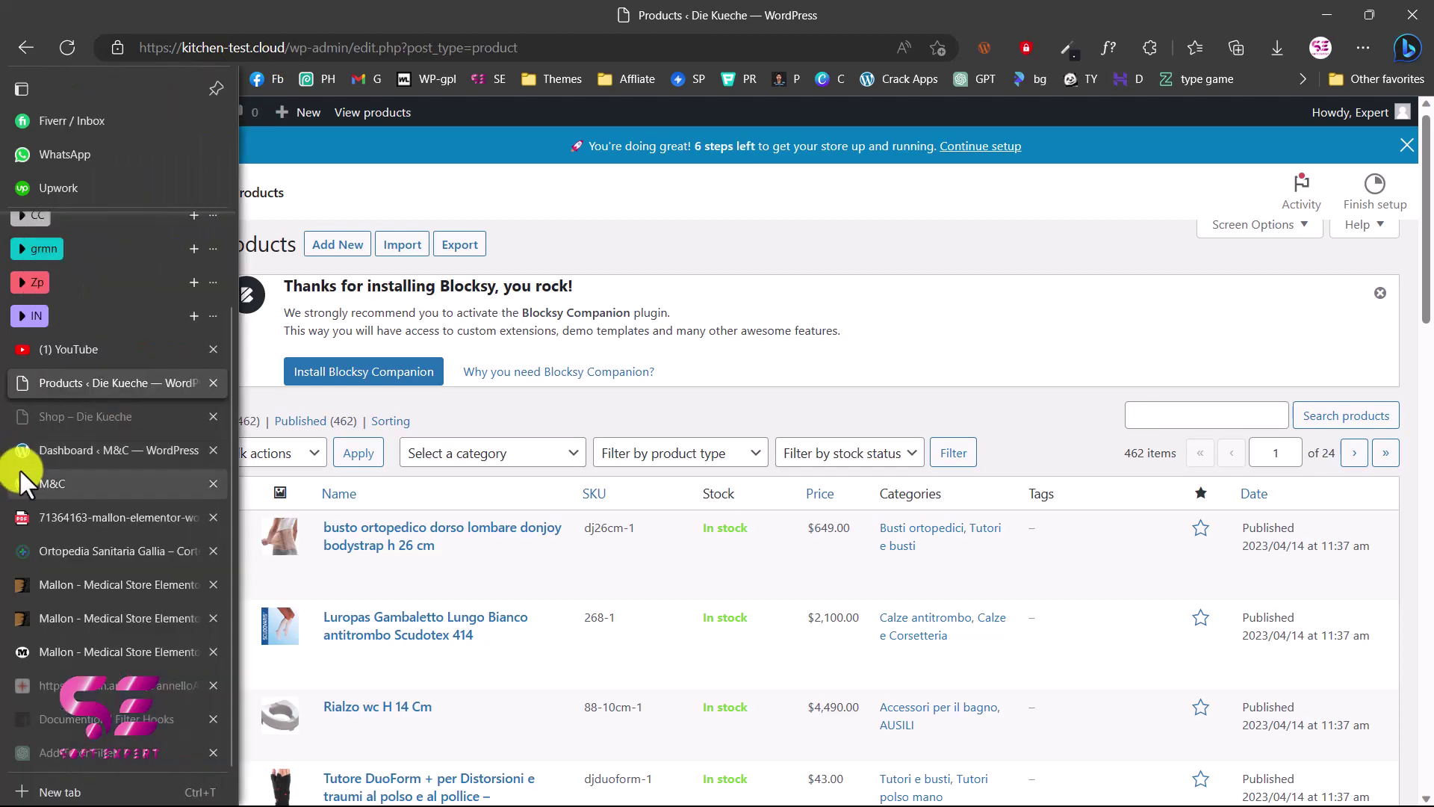
click(19, 469)
click(22, 387)
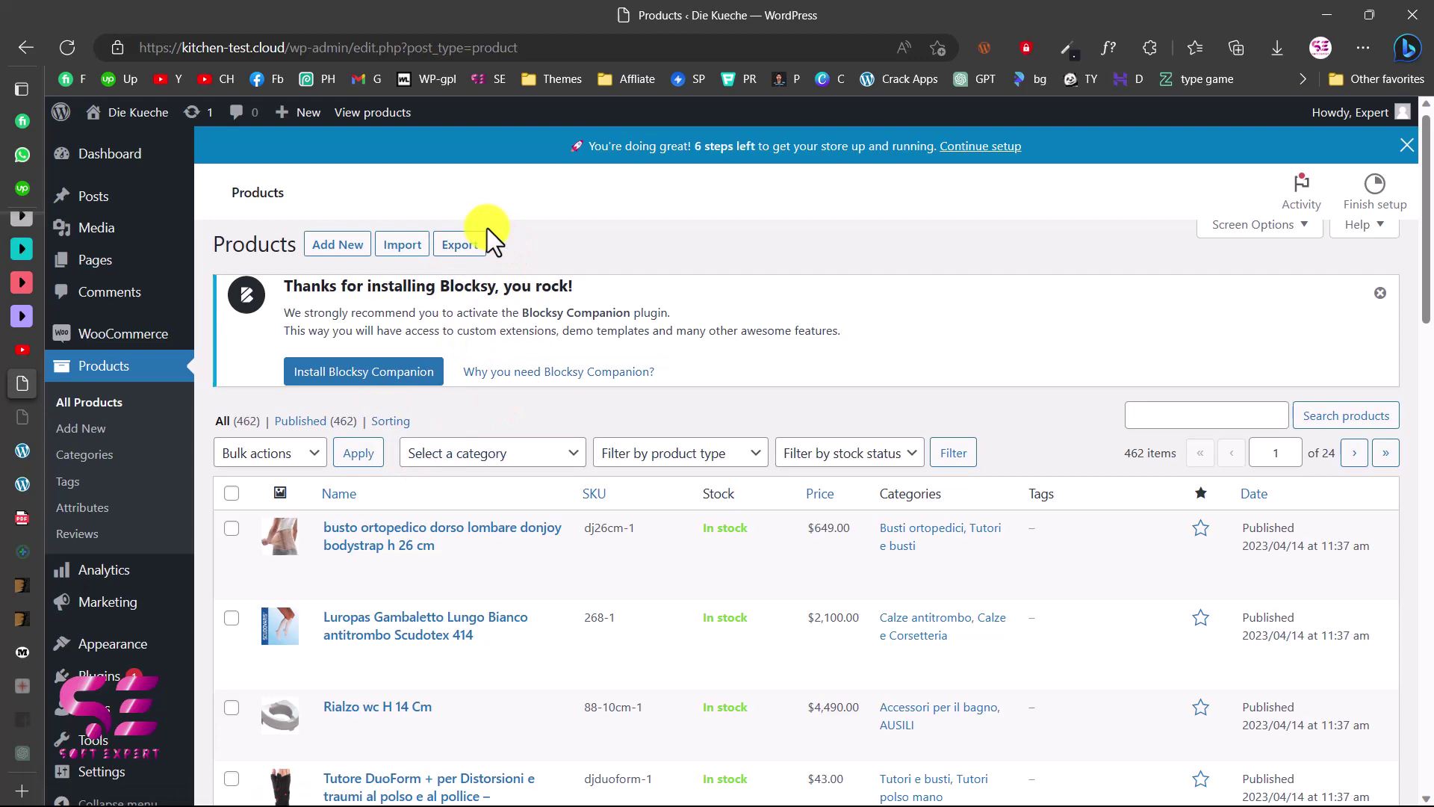
Export all Die Kueche products to a CSV file, including all custom meta.
click(450, 249)
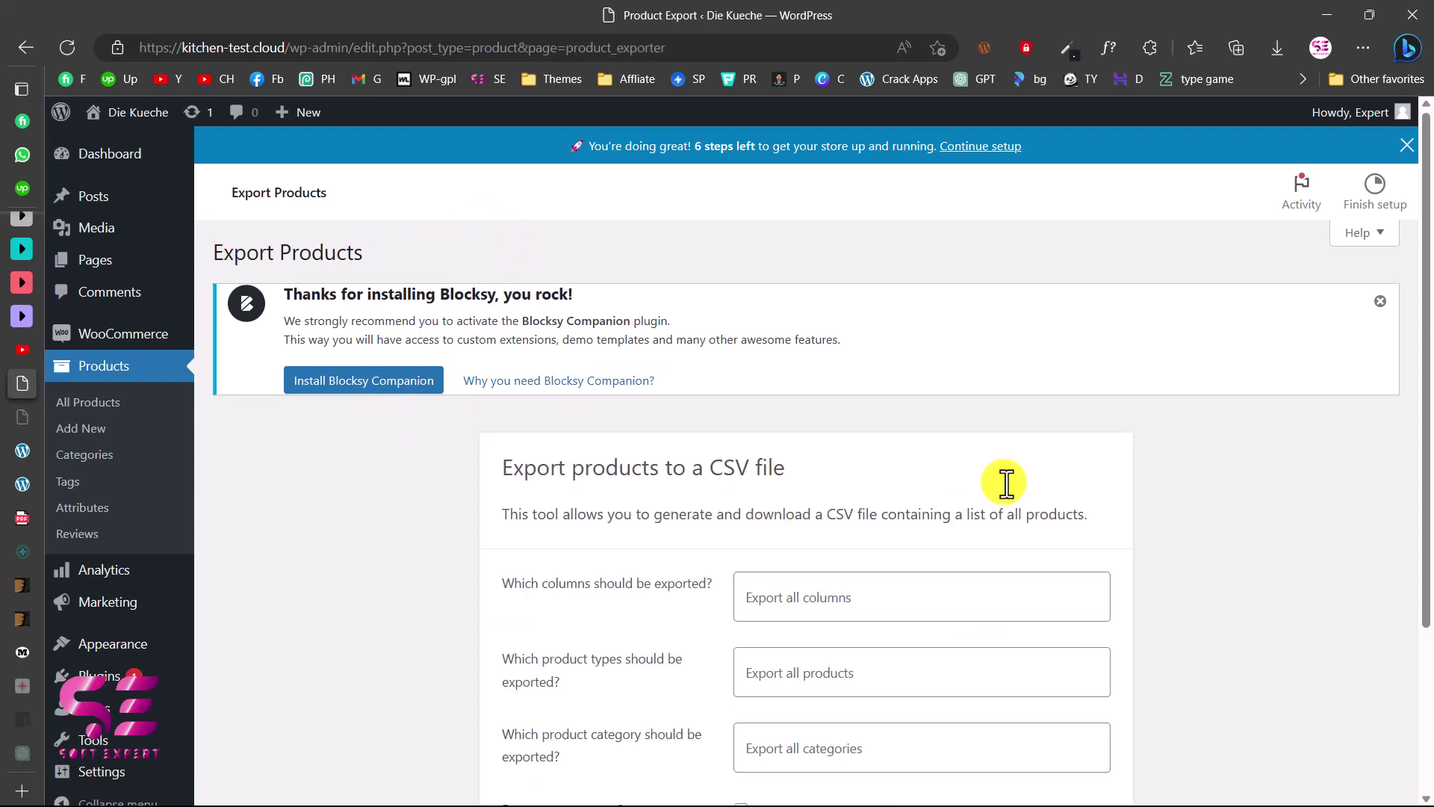
scroll(1001, 480, down, 4)
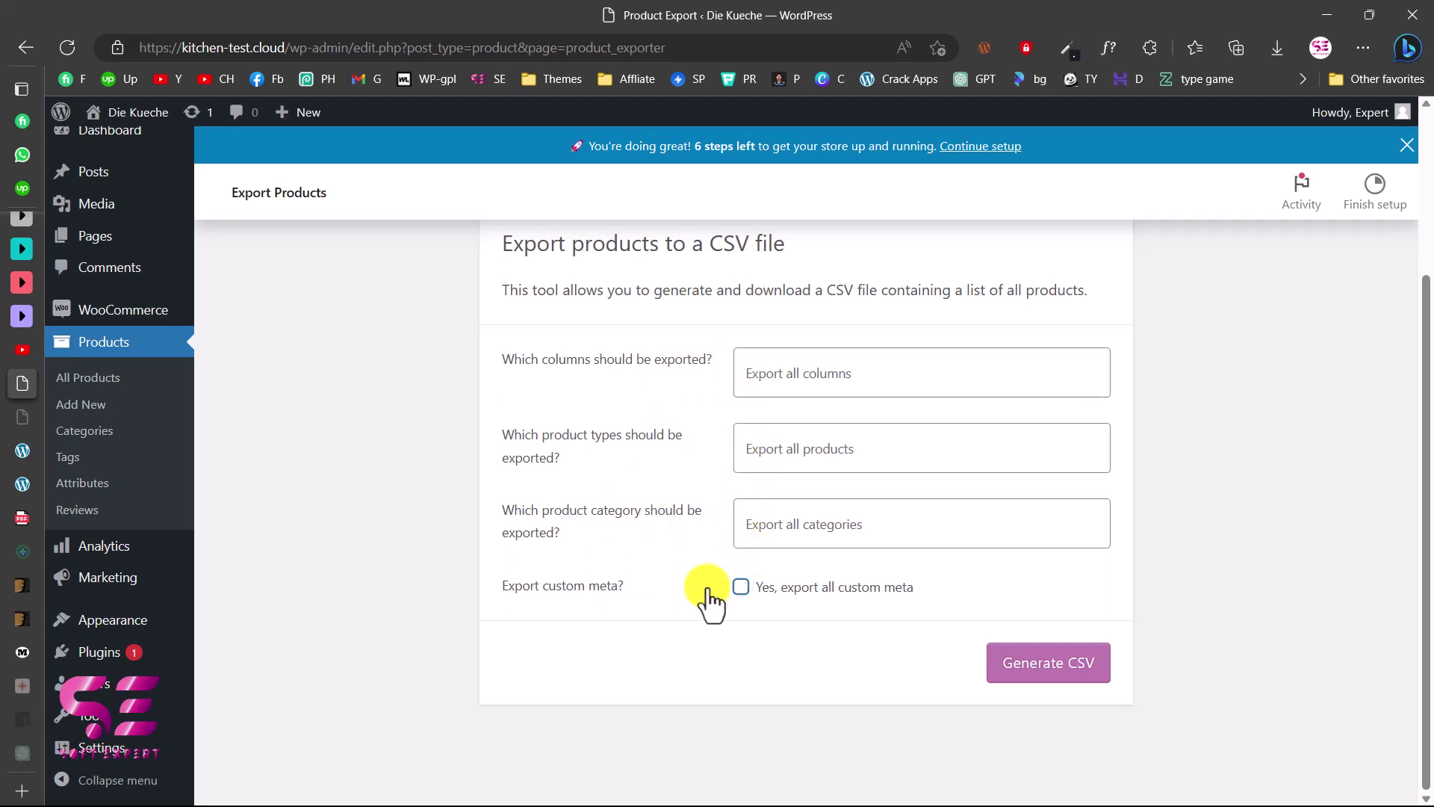
click(742, 587)
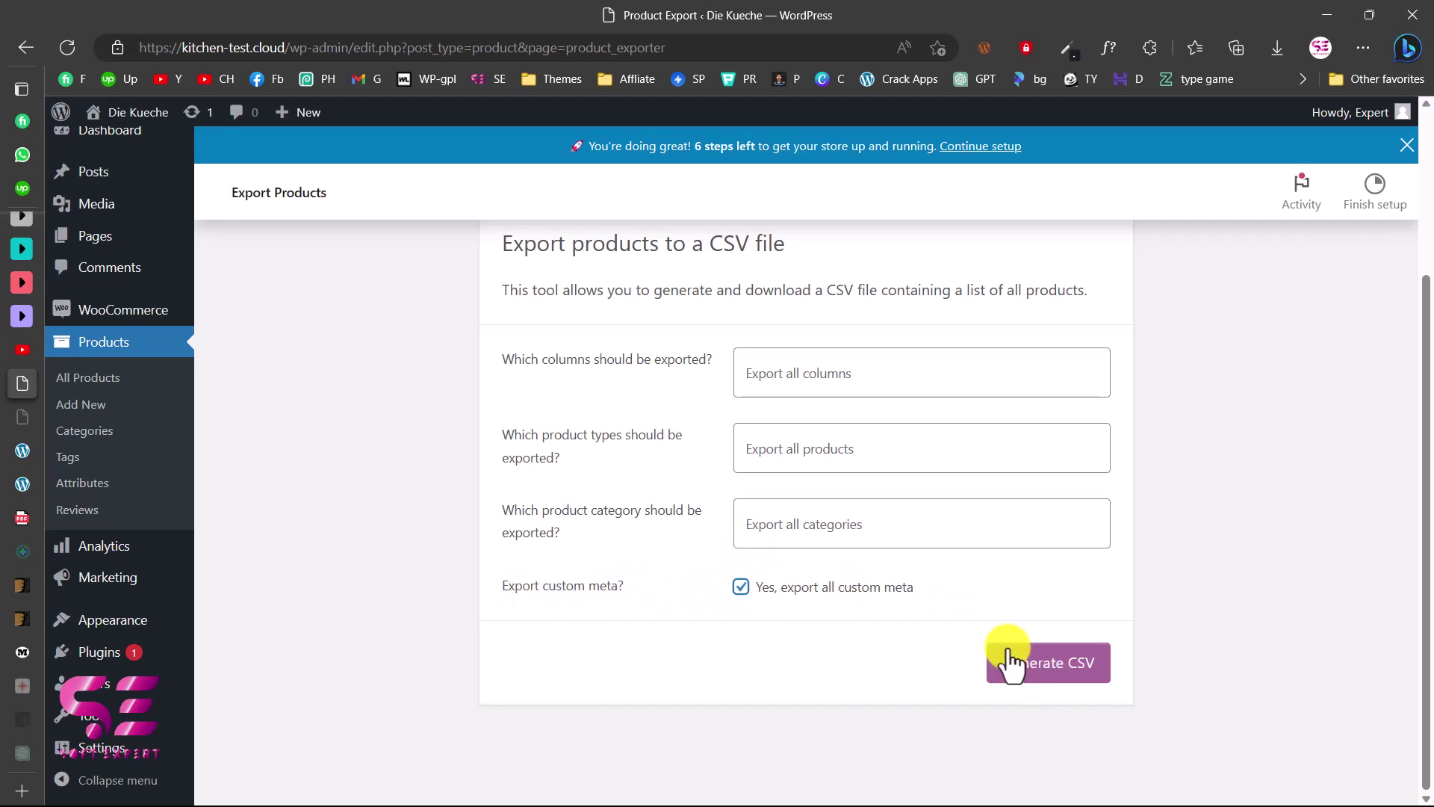
click(1041, 668)
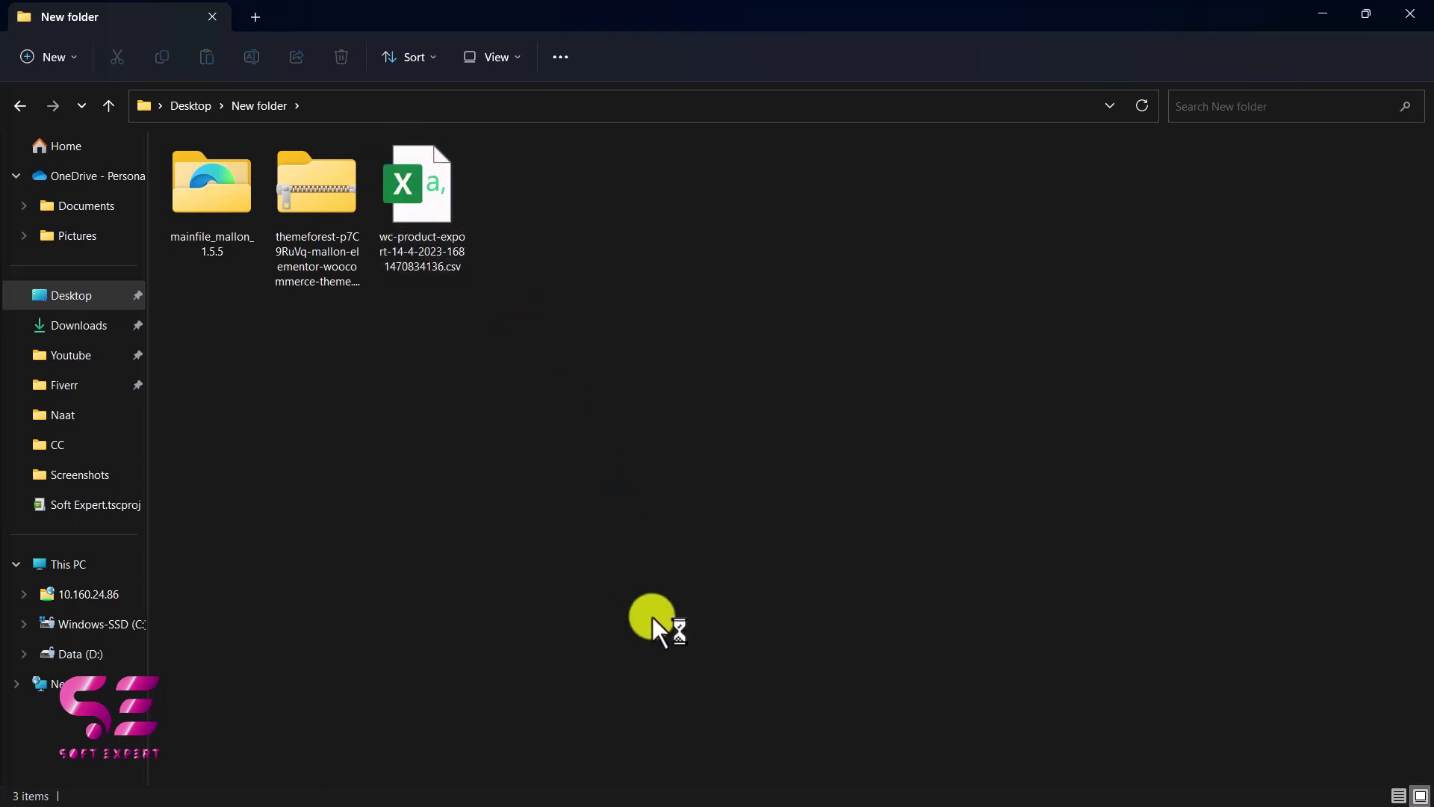
Leave the Desktop\New folder showing the export CSV and return to the browser.
key(alt+Tab)
Set the M&C Products list to show 100 items per page.
click(545, 489)
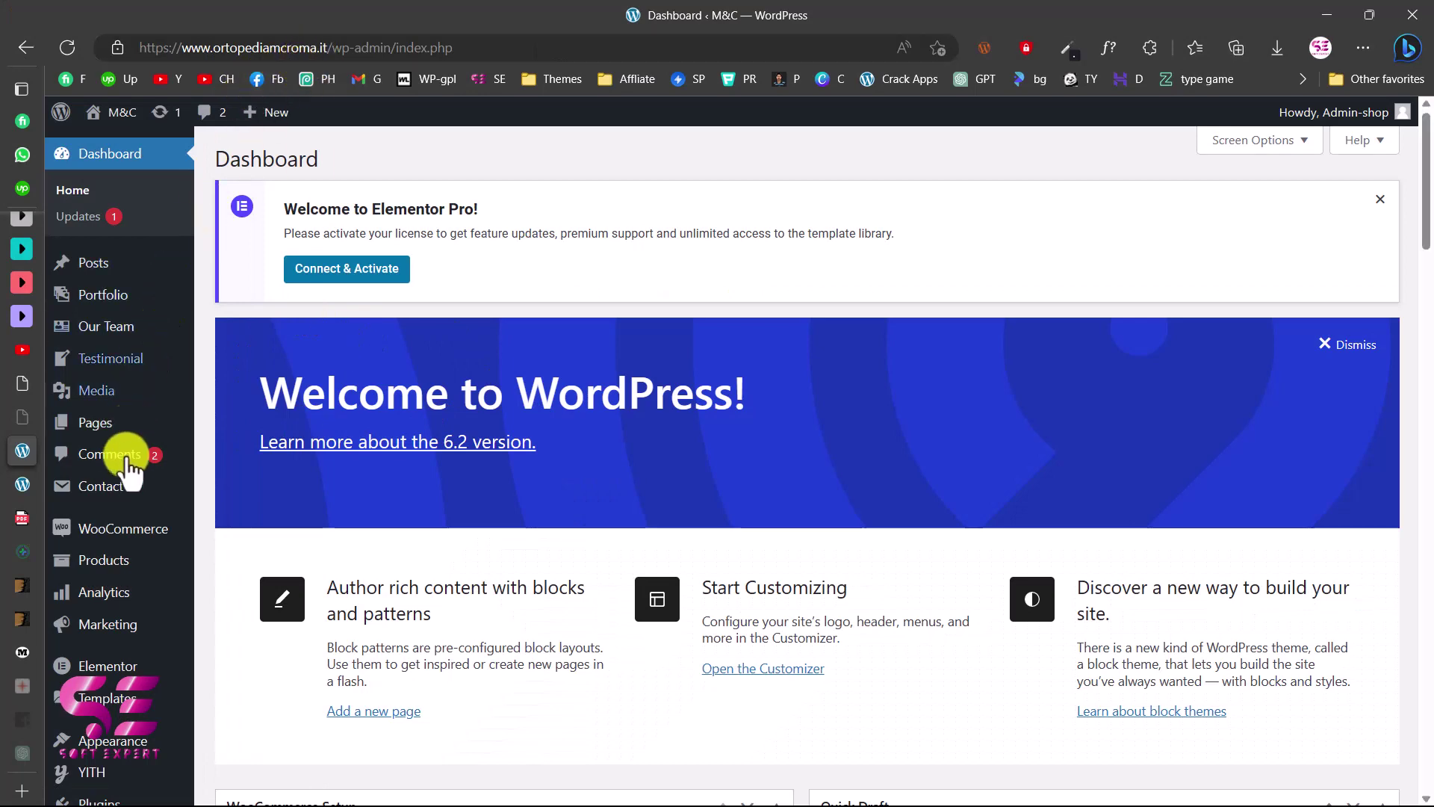
scroll(129, 463, down, 3)
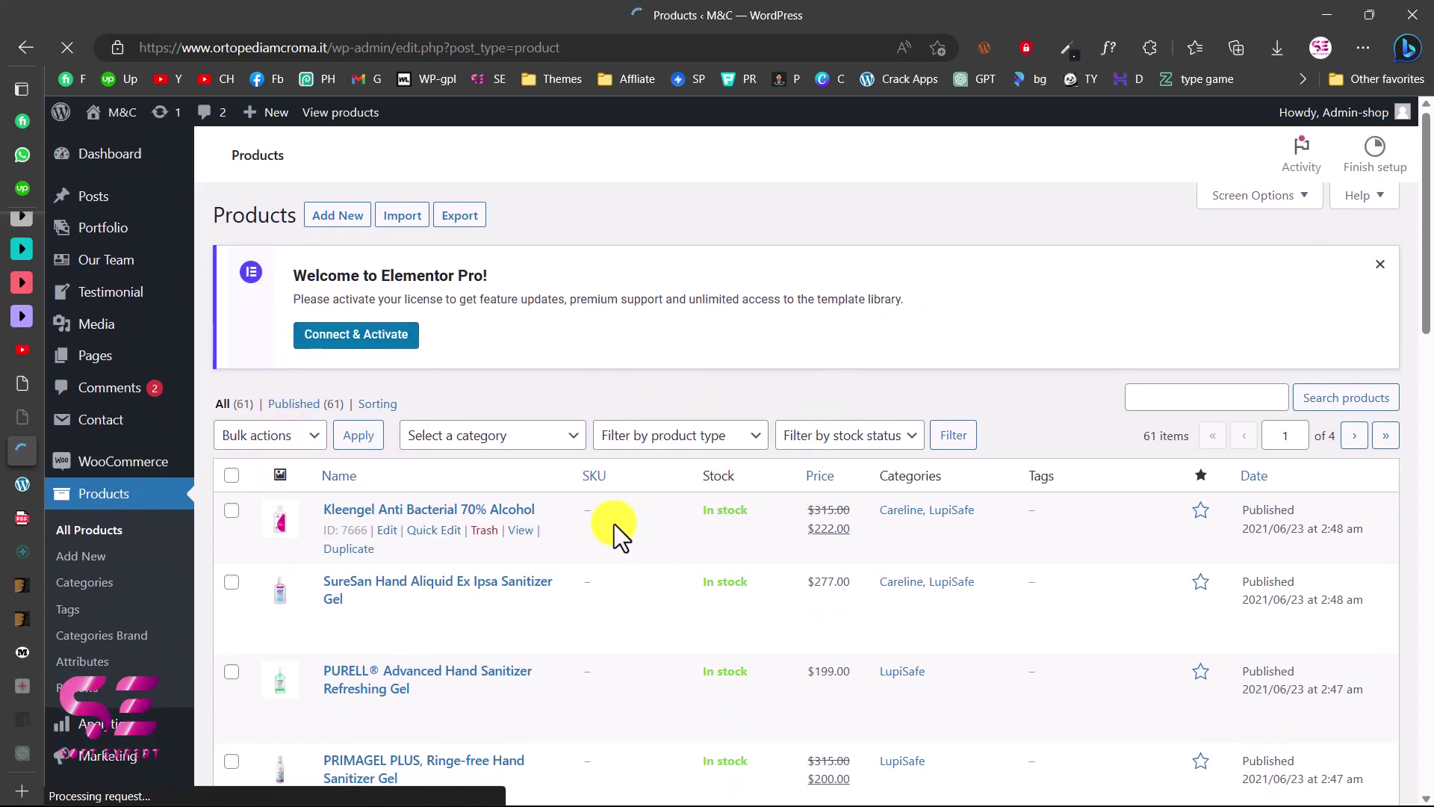
click(1273, 236)
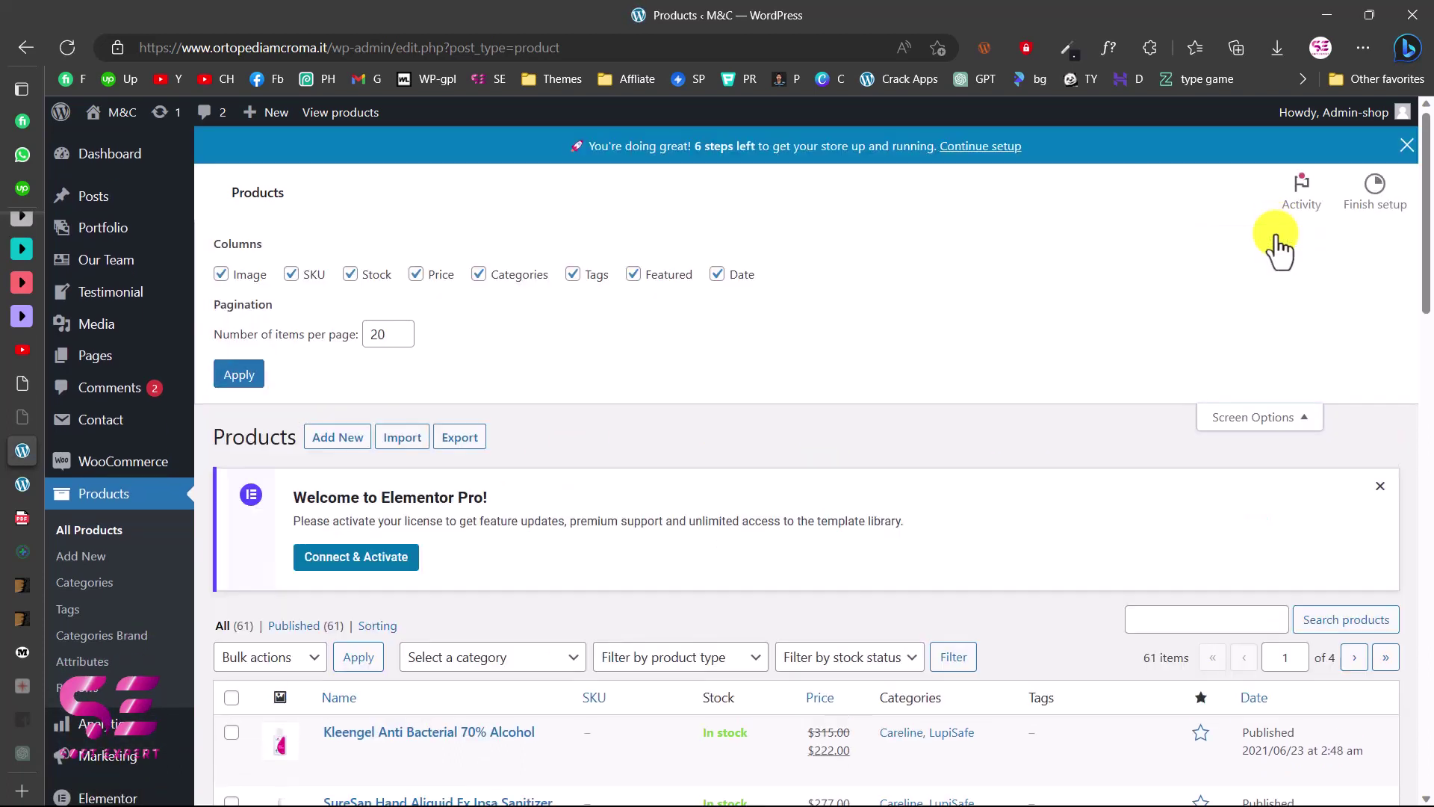
double_click(384, 341)
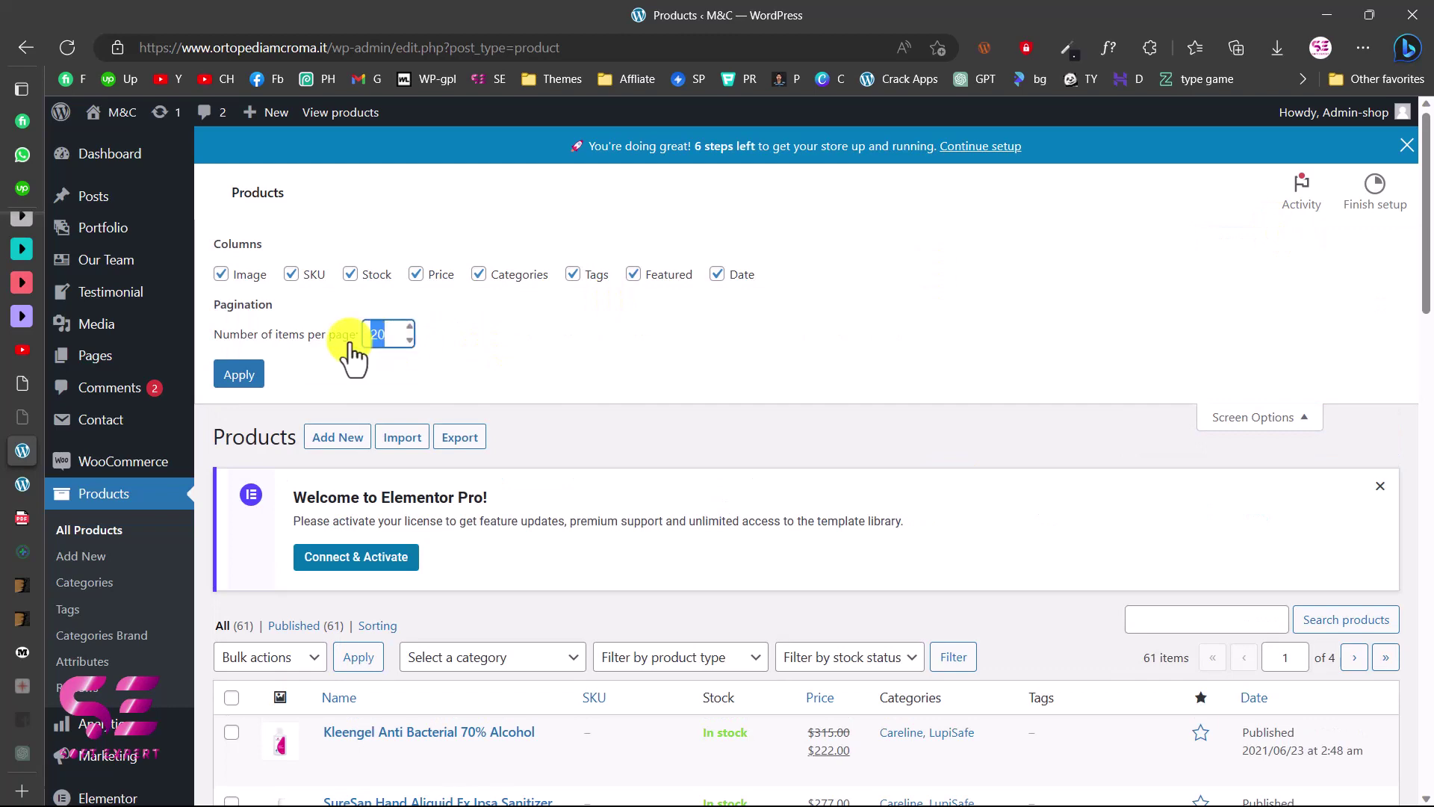
text(100)
key(Return)
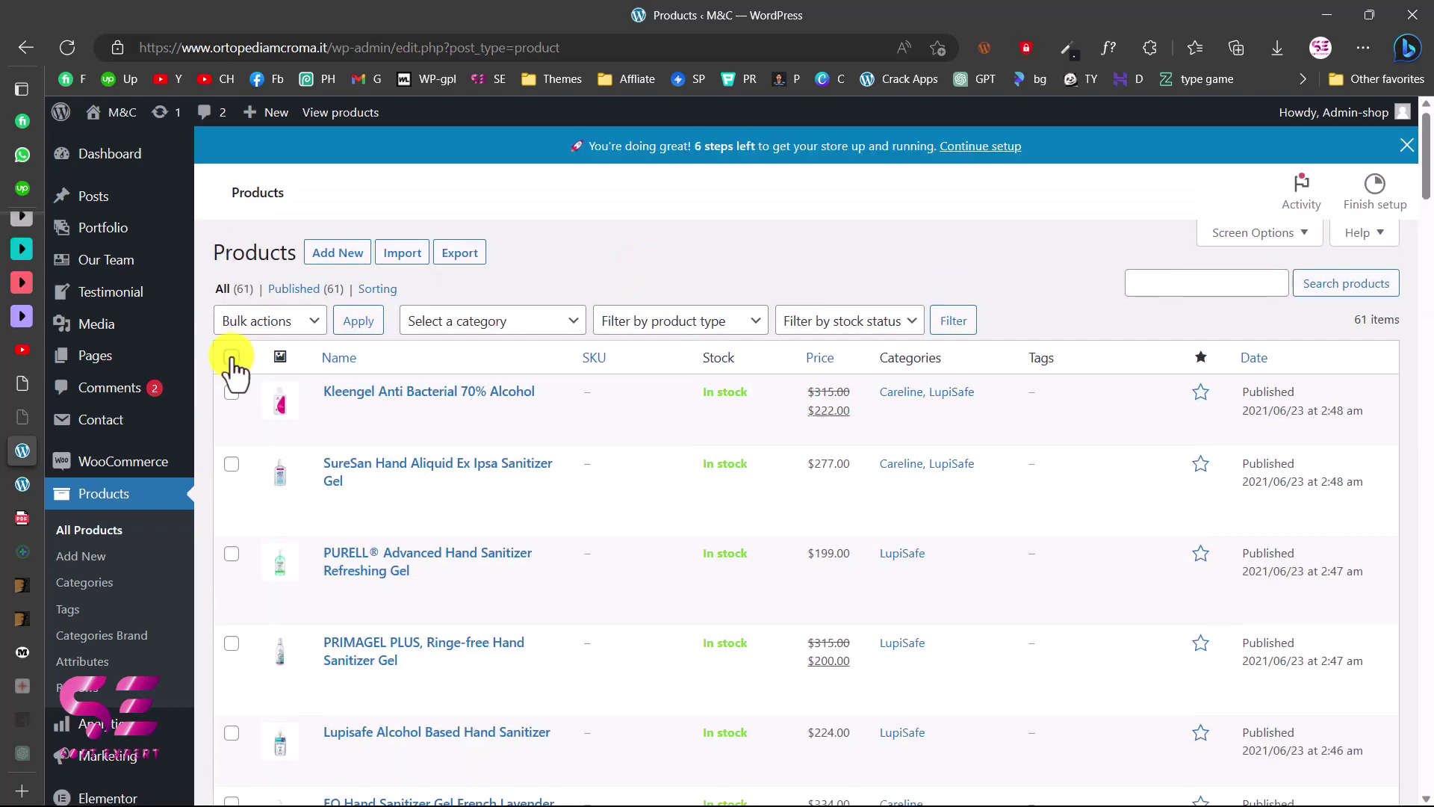
Move all 61 selected M&C products to the Trash with the bulk action.
click(293, 322)
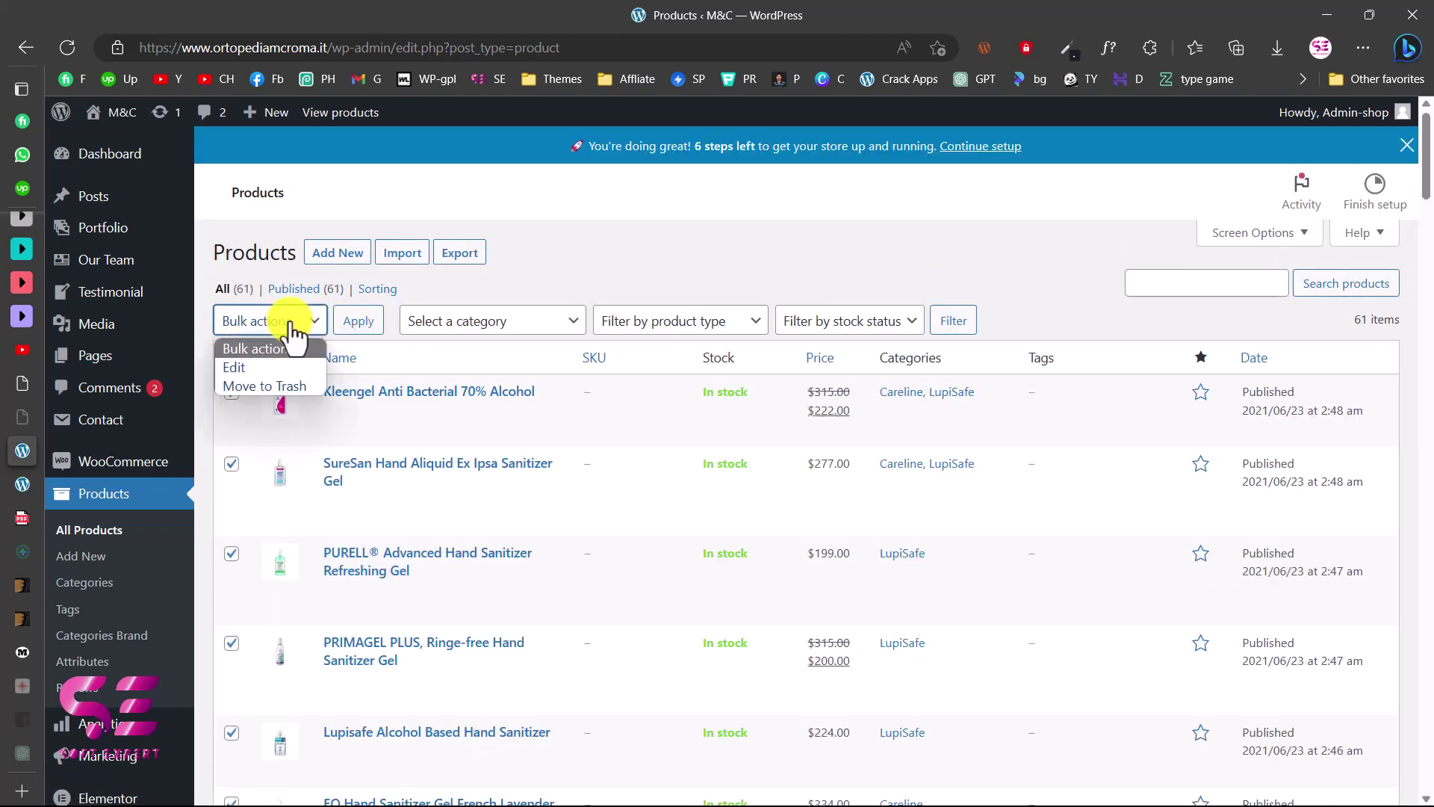
click(247, 383)
click(357, 322)
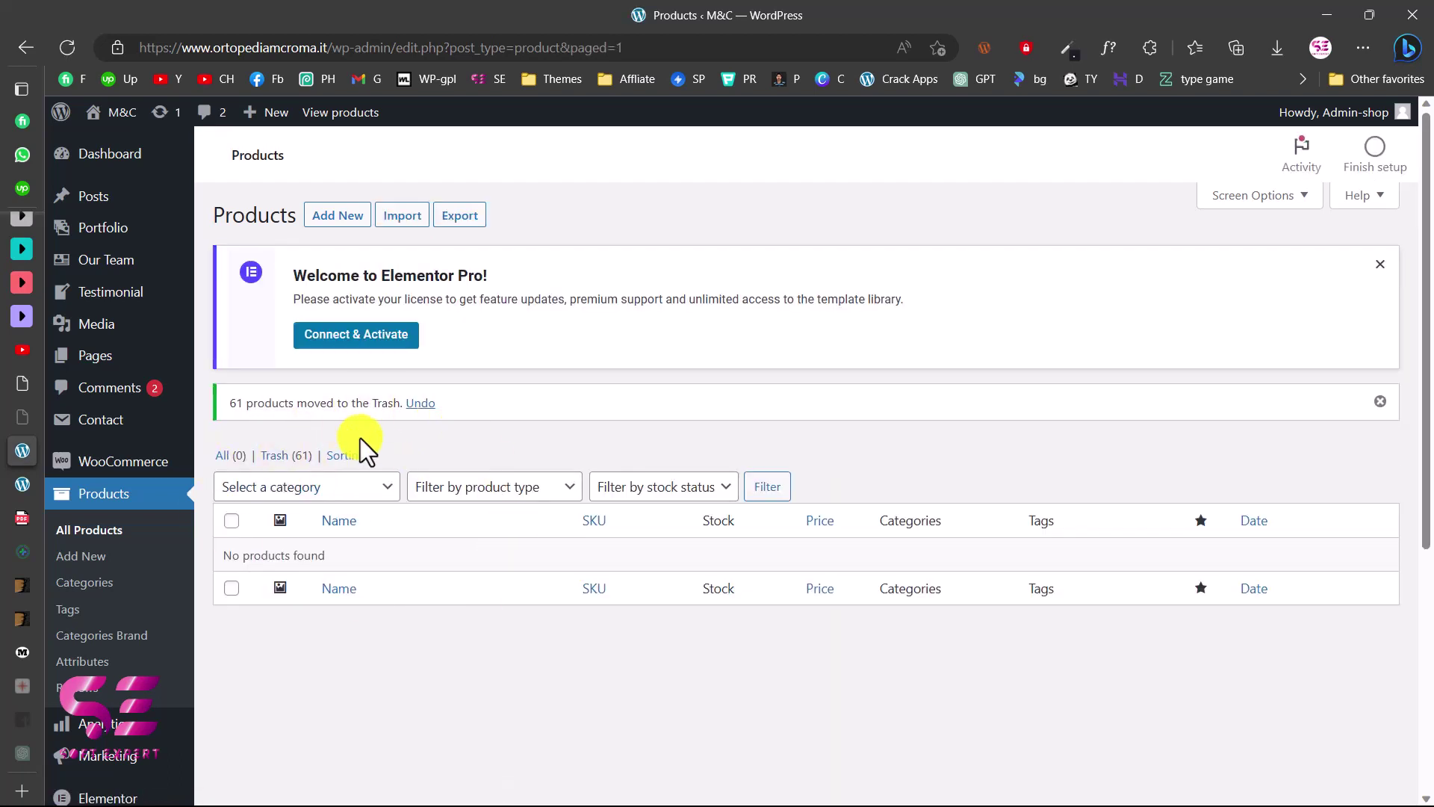
Bulk-delete the first page of M&C product categories.
click(102, 584)
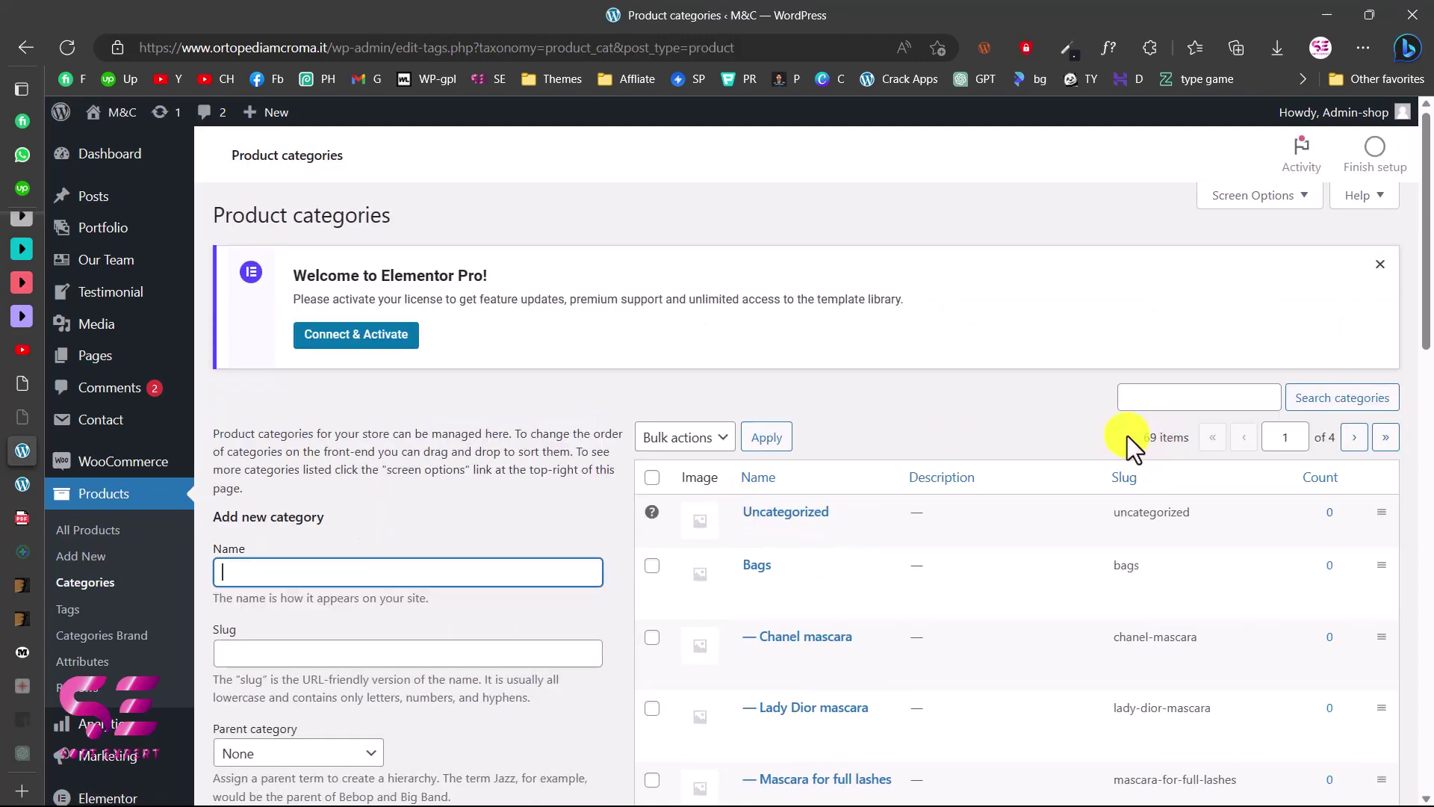
scroll(1077, 536, down, 15)
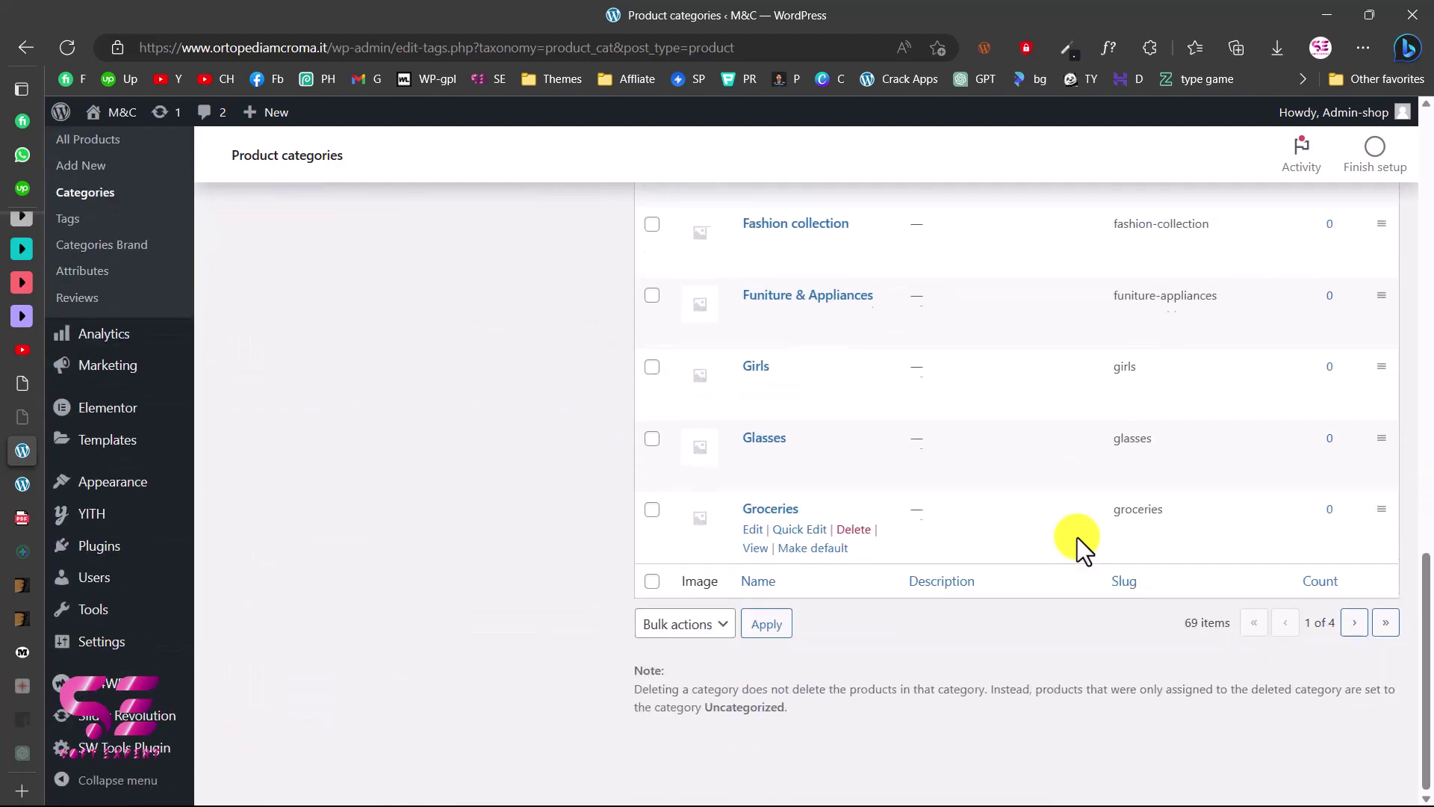
scroll(1077, 536, up, 10)
scroll(1077, 536, up, 5)
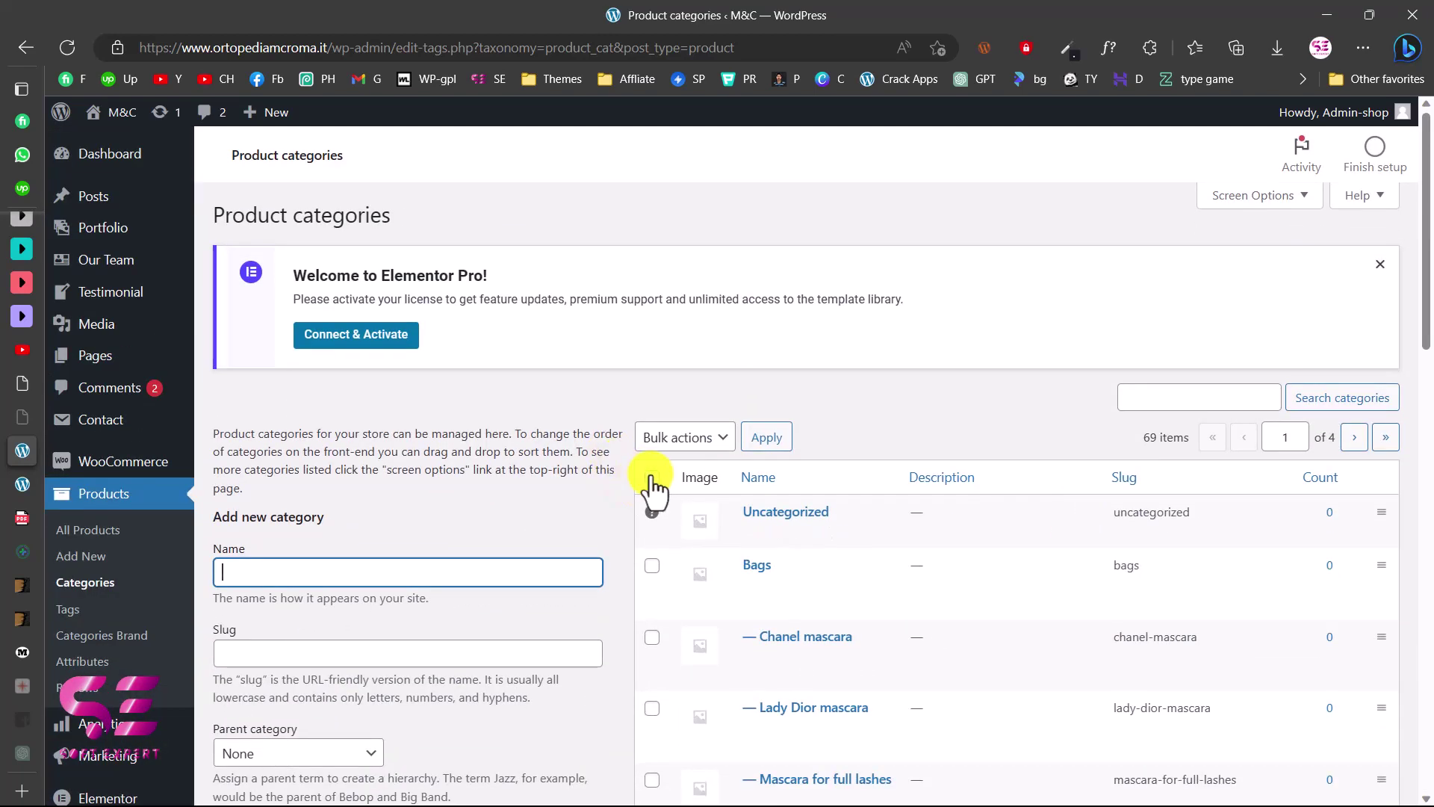
click(652, 478)
click(684, 437)
click(678, 481)
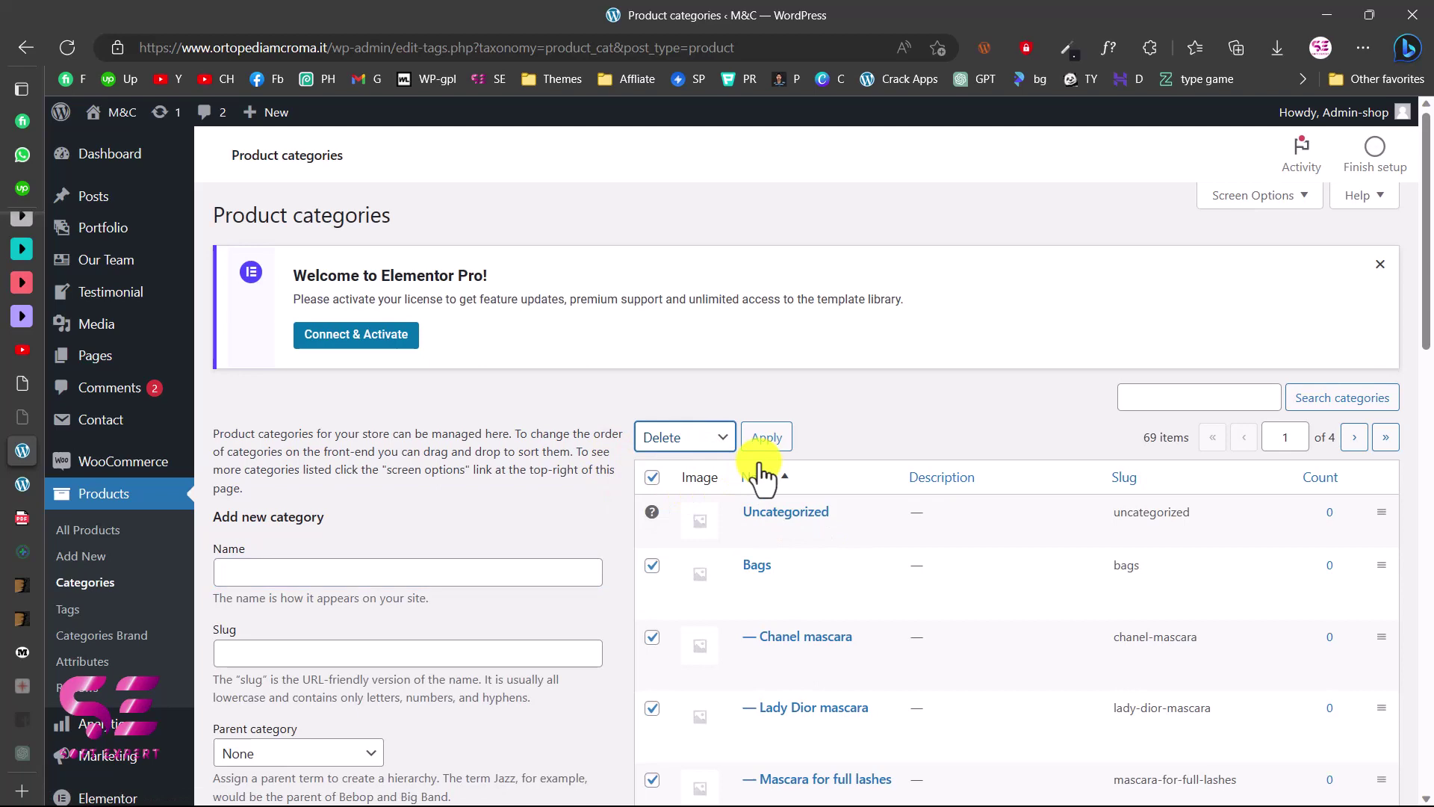
click(769, 439)
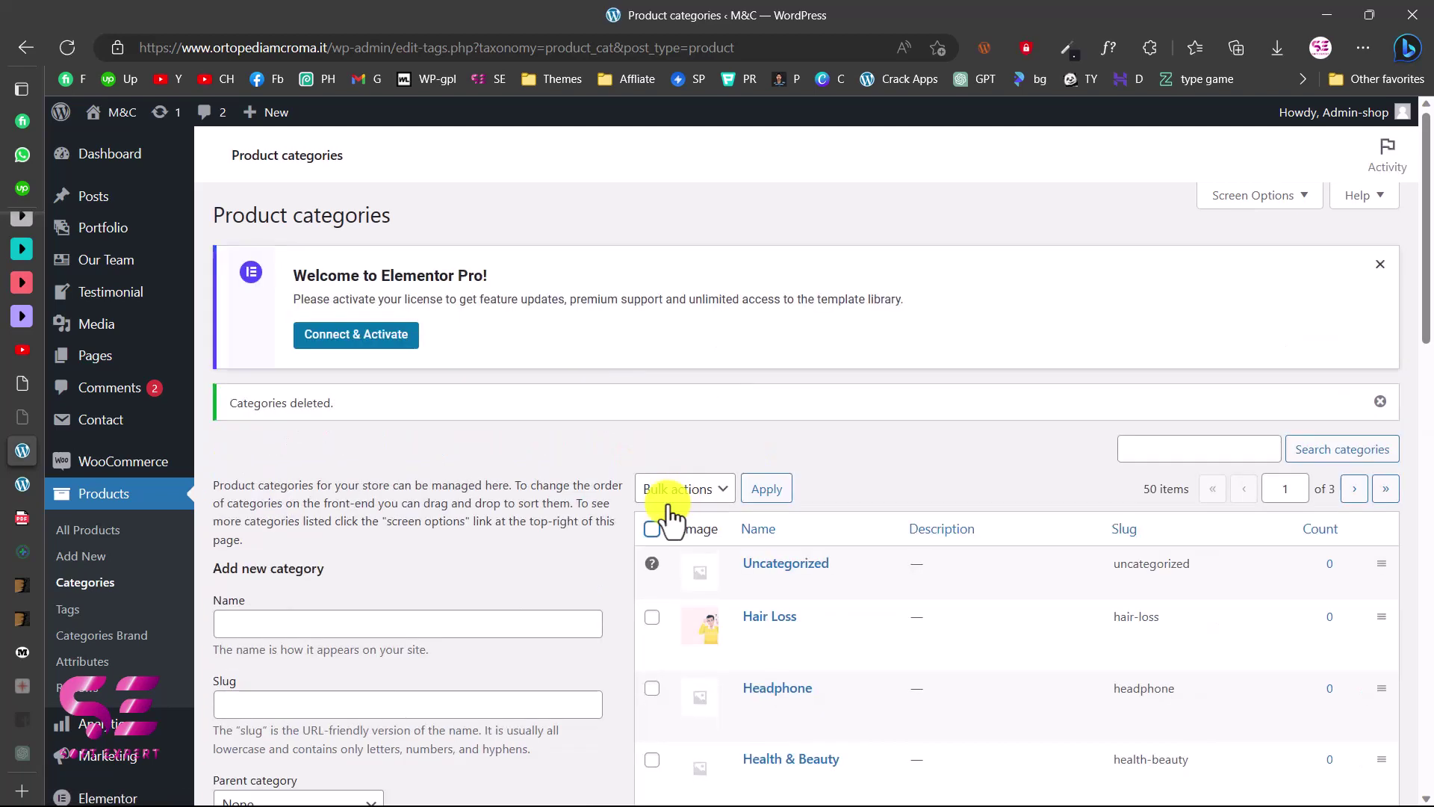
Bulk-delete the remaining categories, leaving only Uncategorized, and return to All Products.
click(654, 530)
click(682, 489)
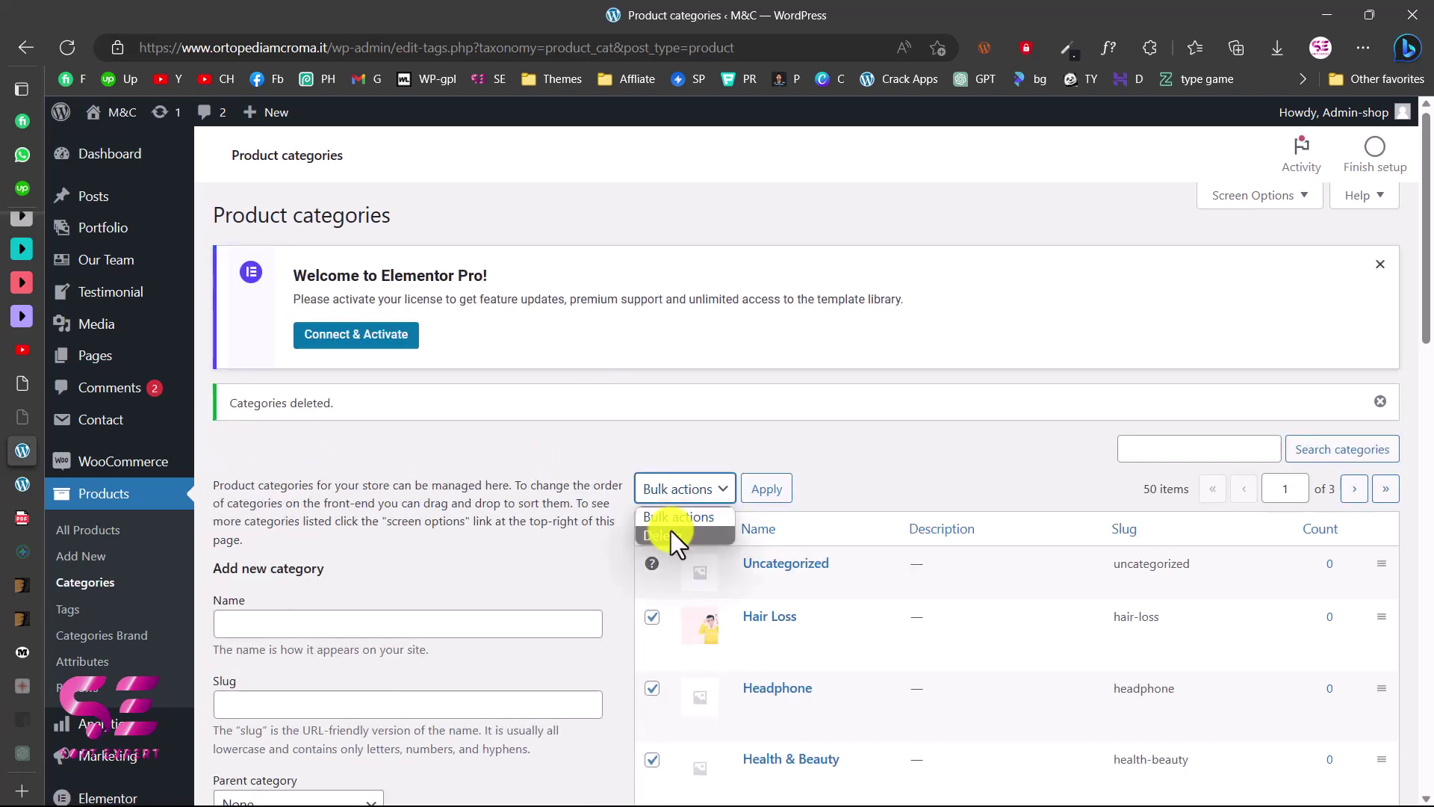
click(671, 533)
click(747, 493)
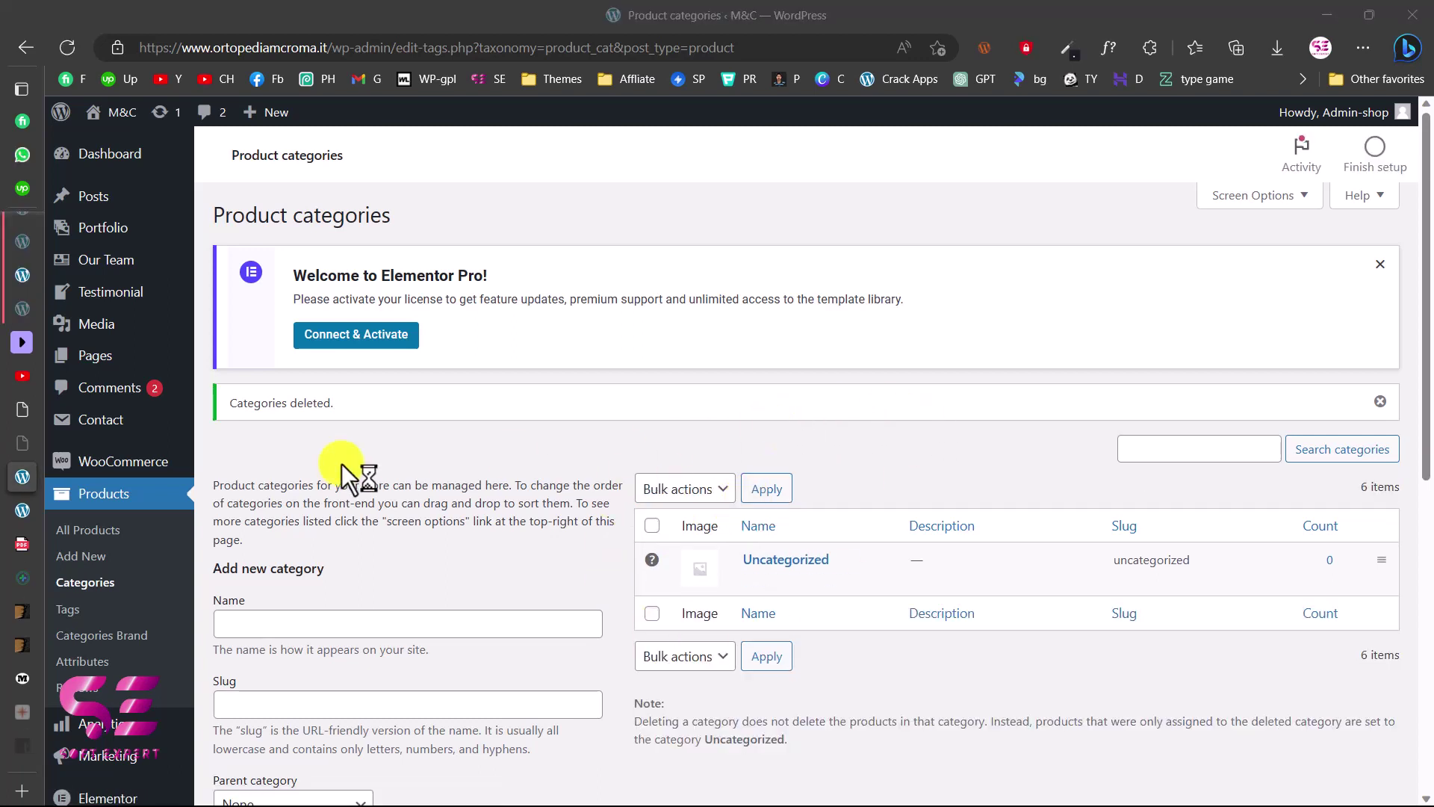
click(133, 533)
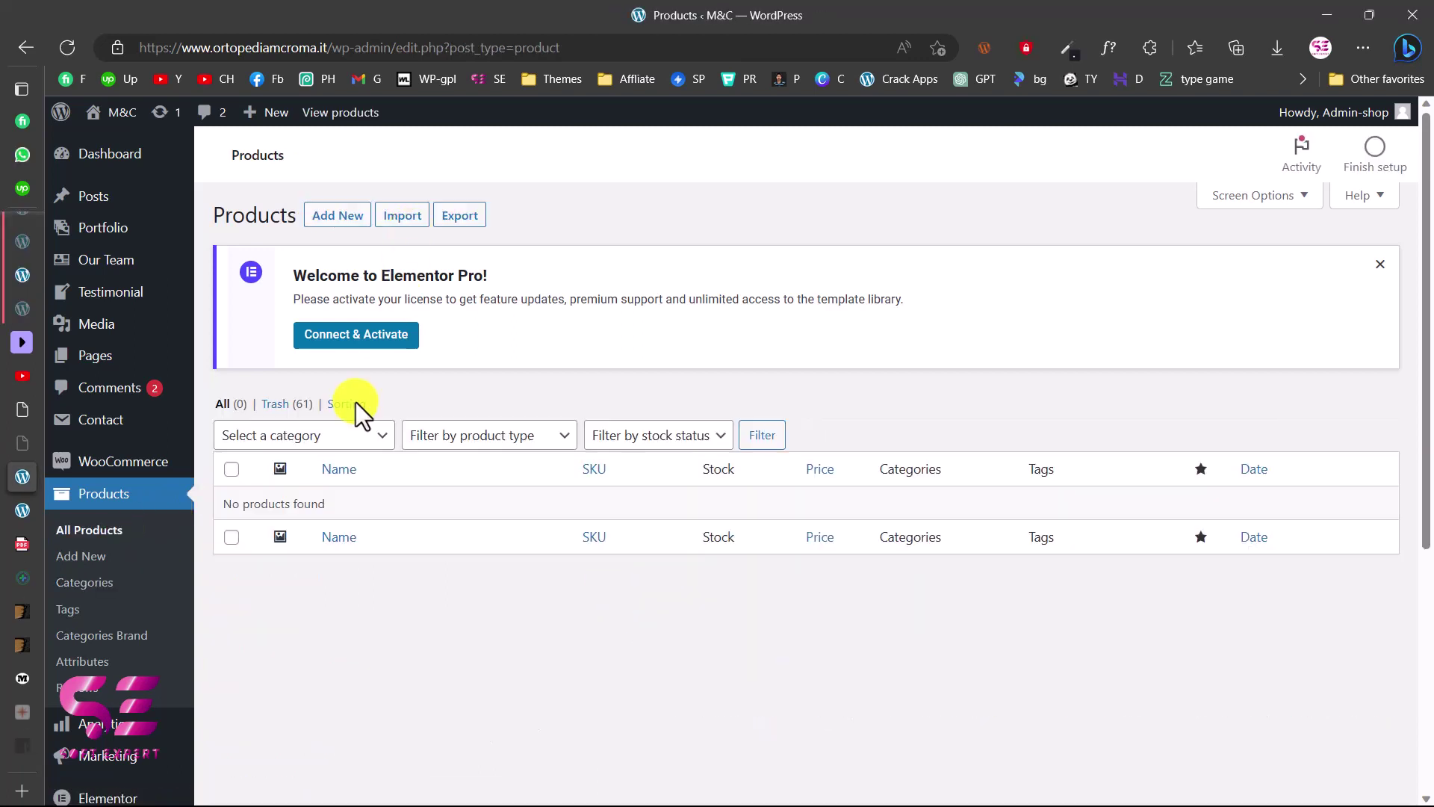
Upload the wc-product-export CSV in the product importer and continue to column mapping.
click(397, 224)
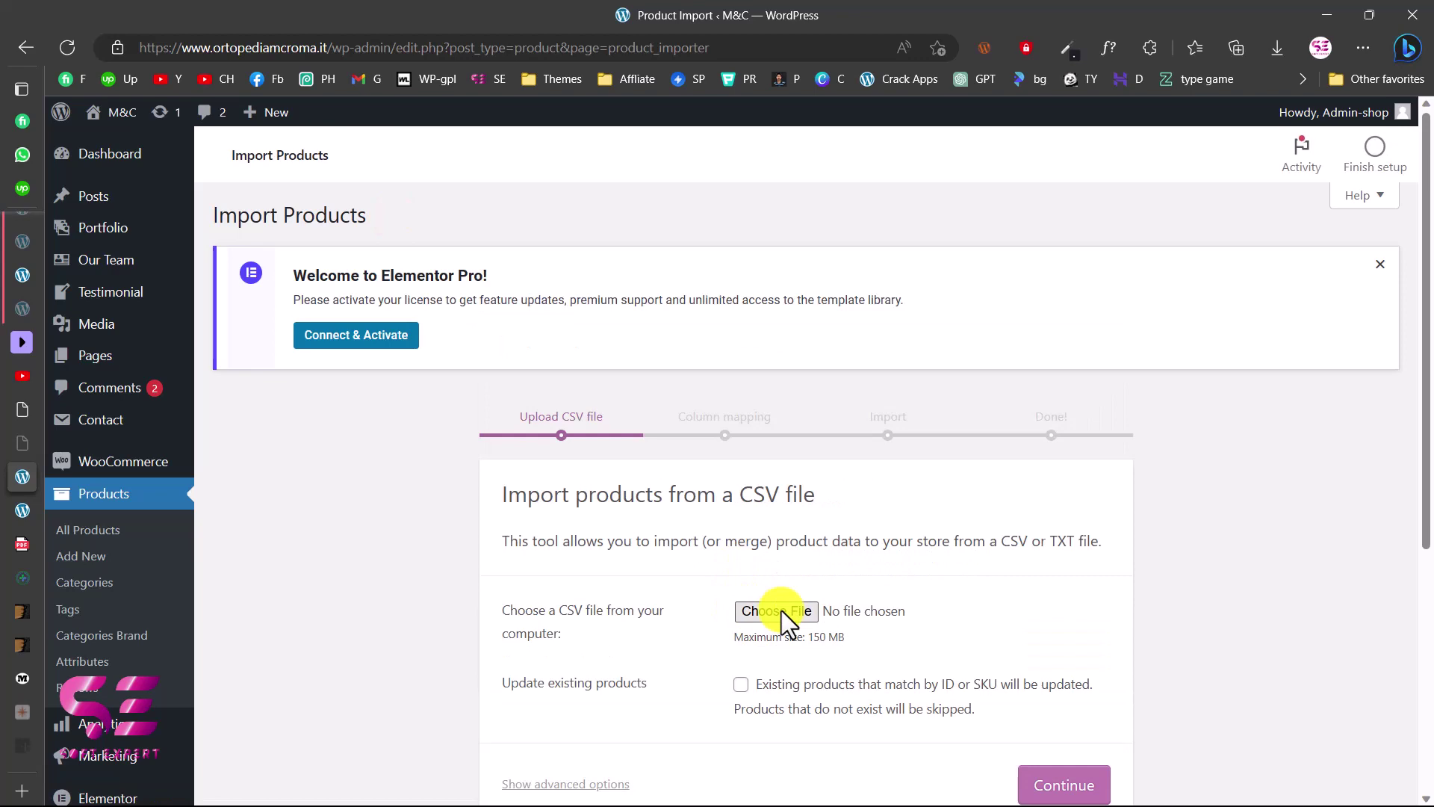
click(781, 611)
click(397, 340)
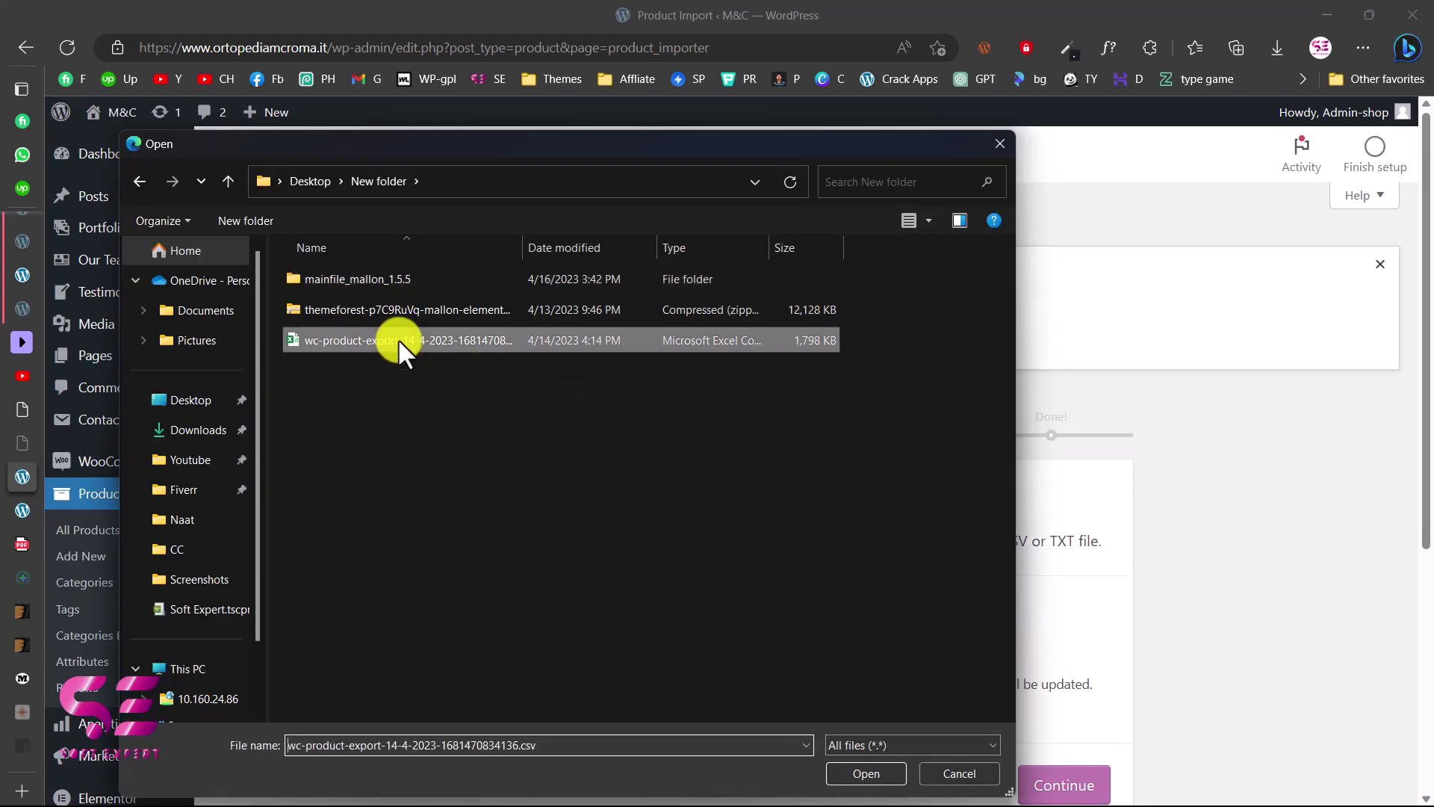
click(848, 774)
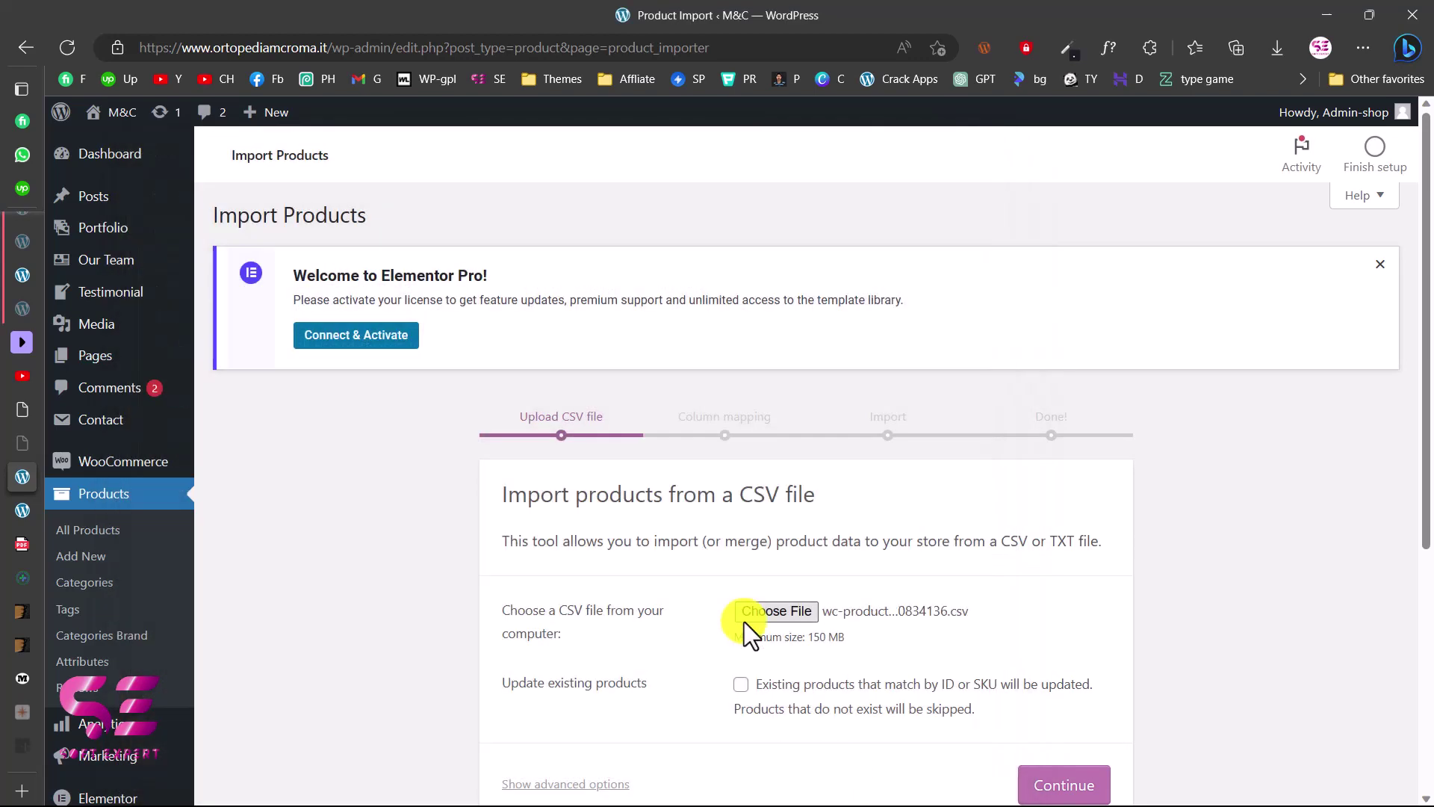
scroll(744, 621, down, 2)
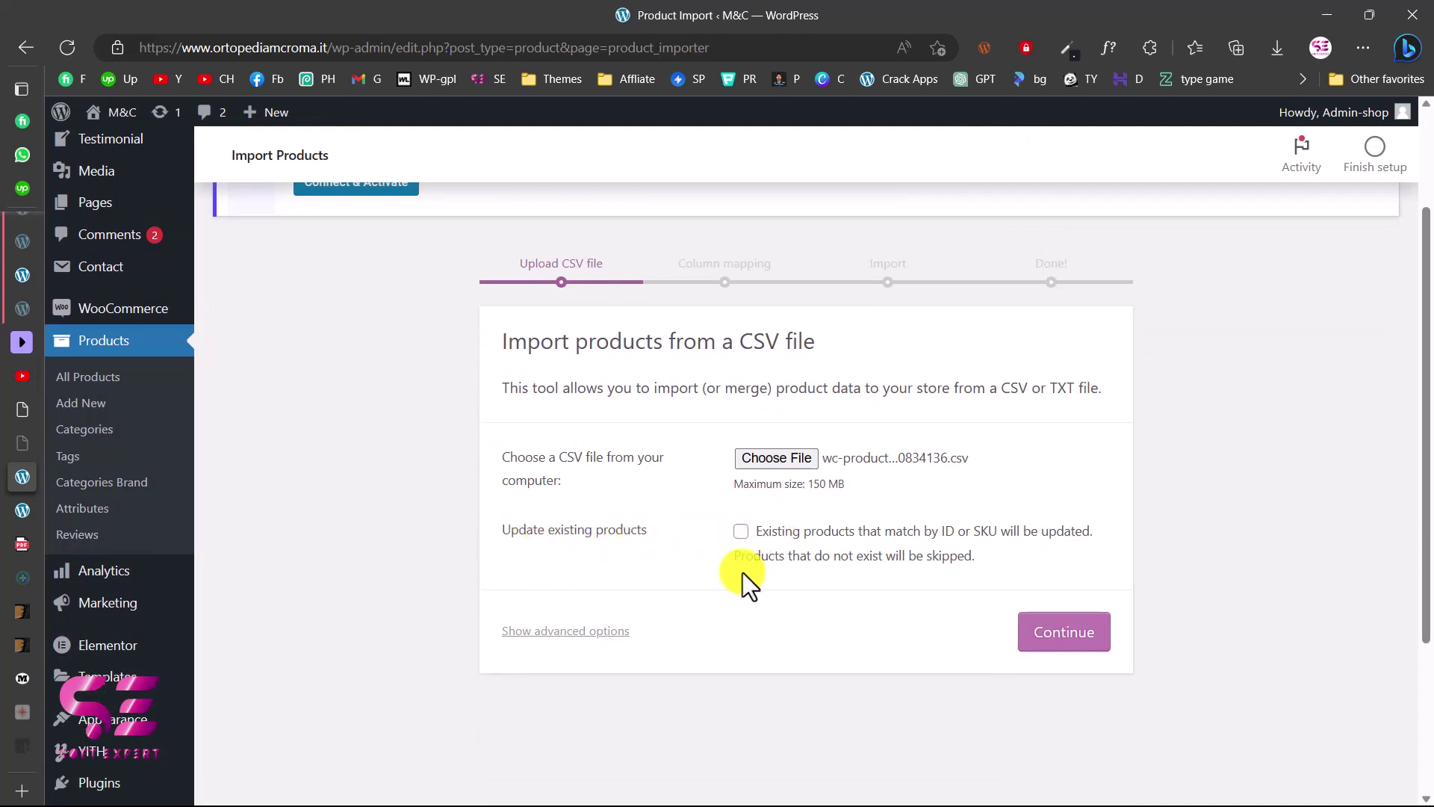
click(1049, 633)
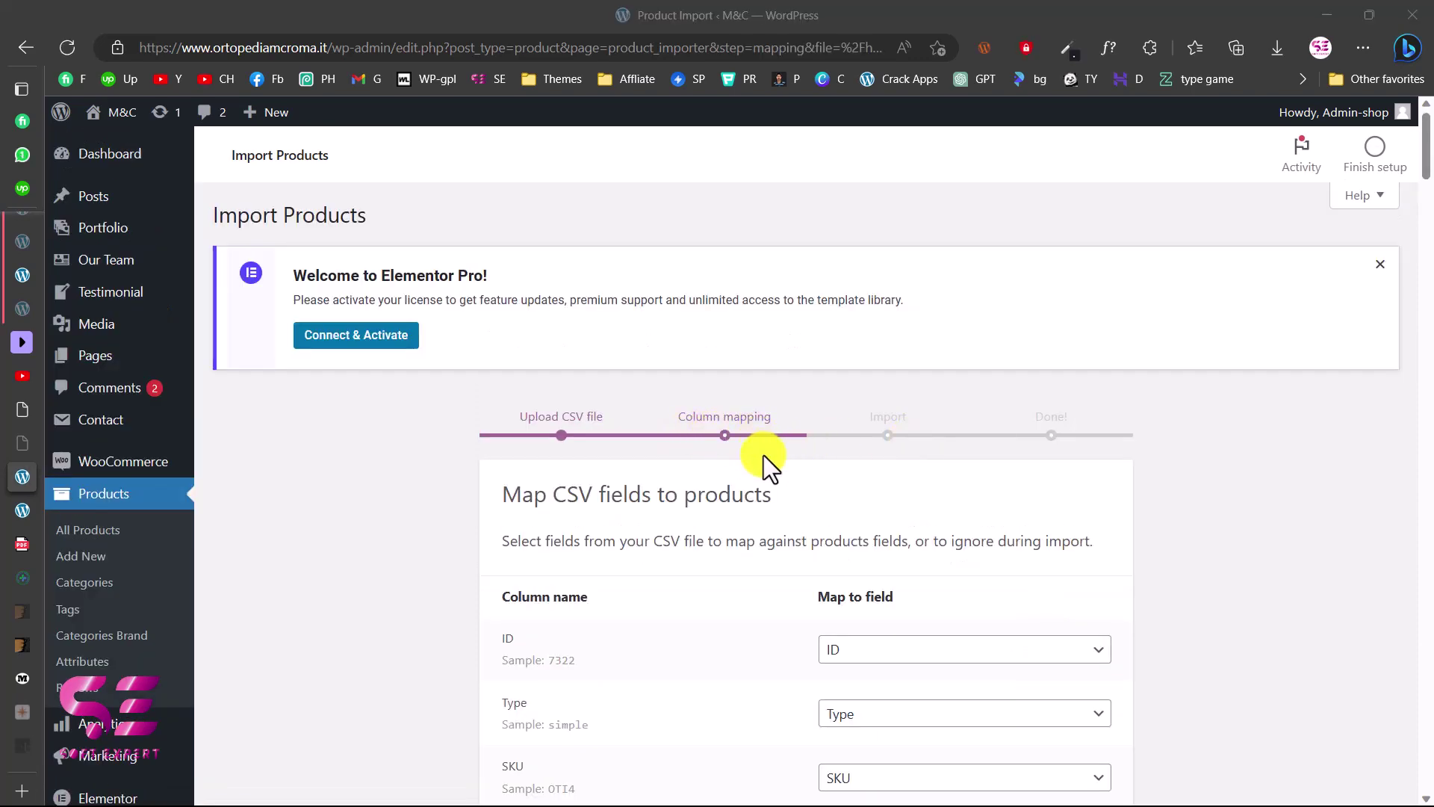
Keep the default column mappings (ID, Type, SKU, etc.) and run the importer.
scroll(731, 540, down, 3)
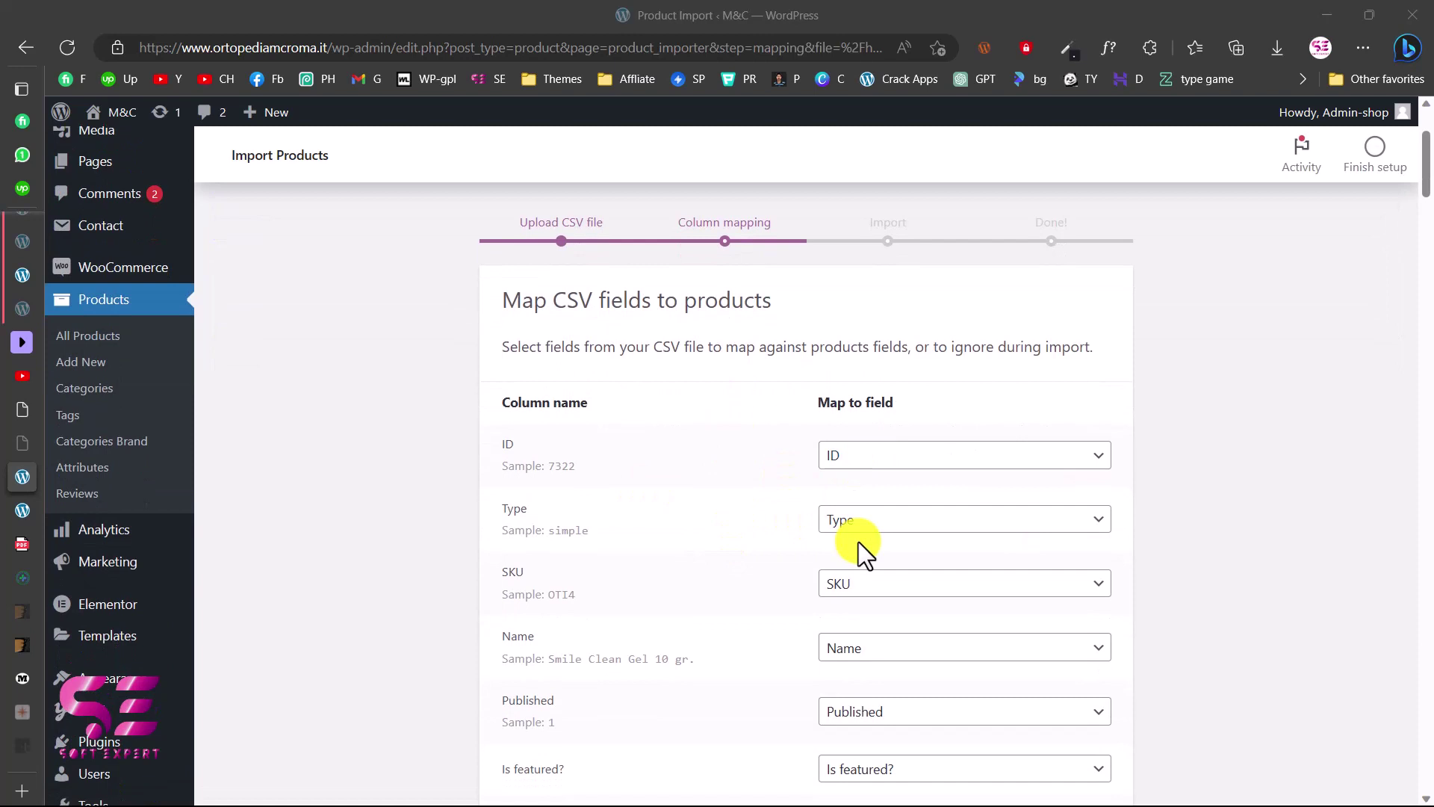
scroll(749, 608, down, 1)
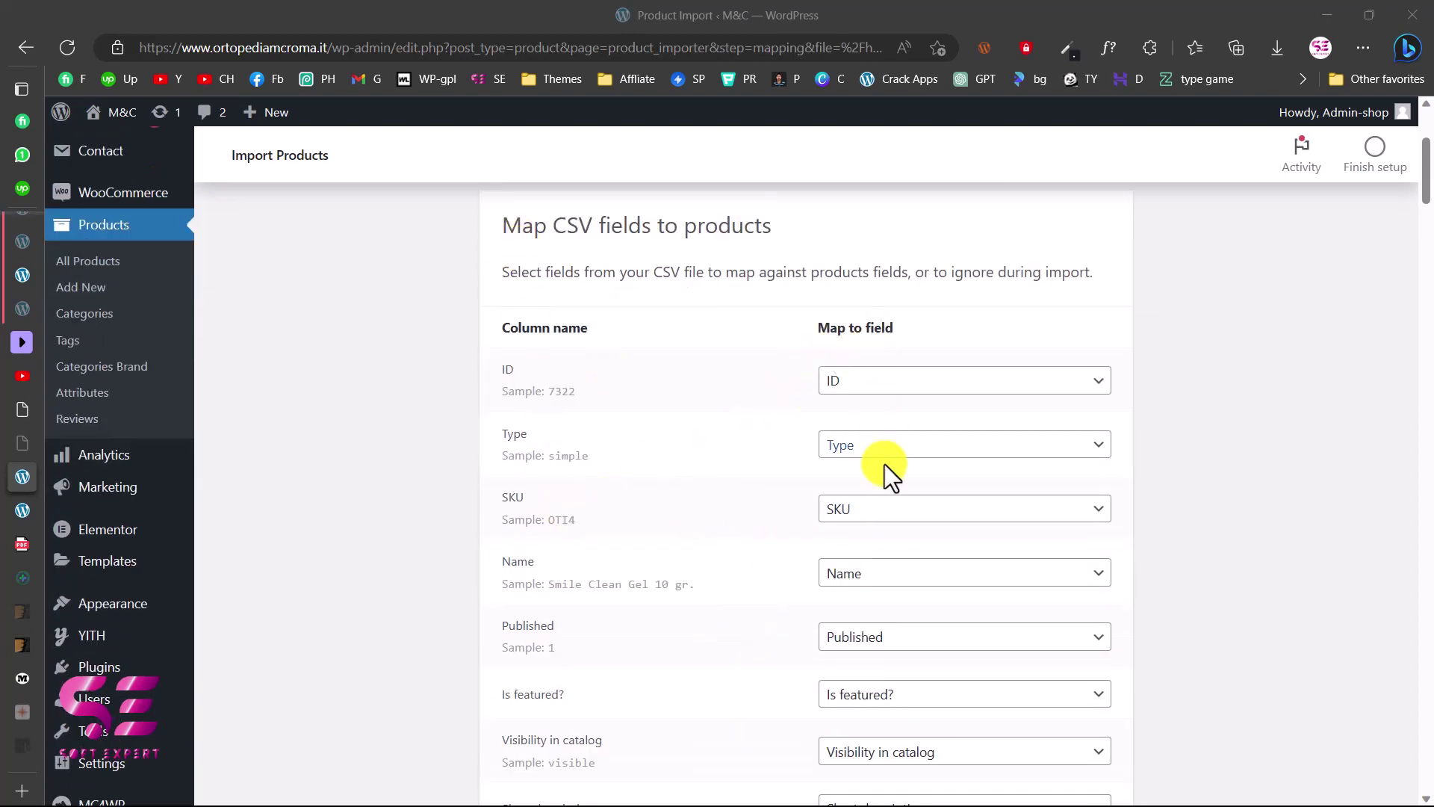
scroll(1154, 476, down, 4)
scroll(1154, 477, down, 20)
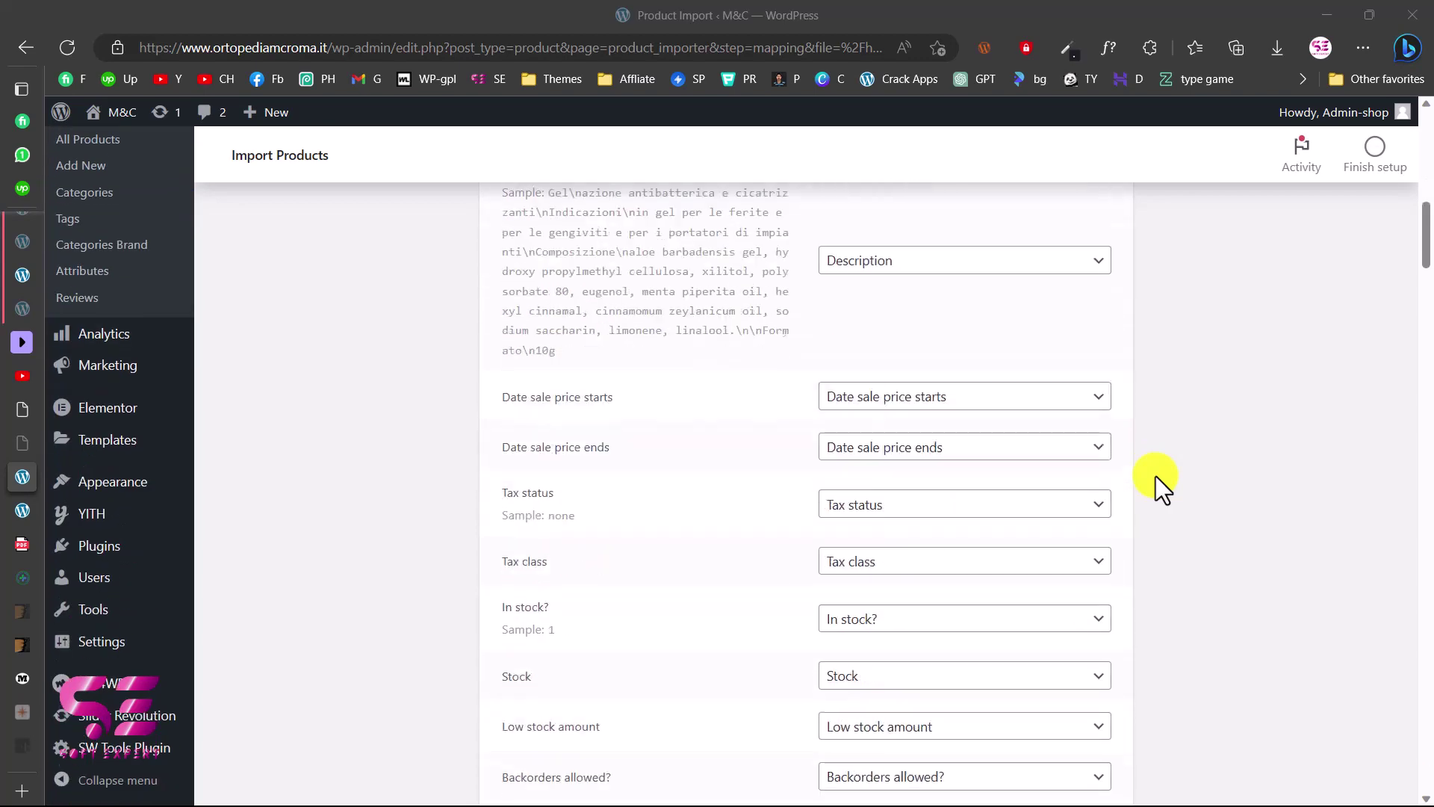
scroll(1154, 477, down, 18)
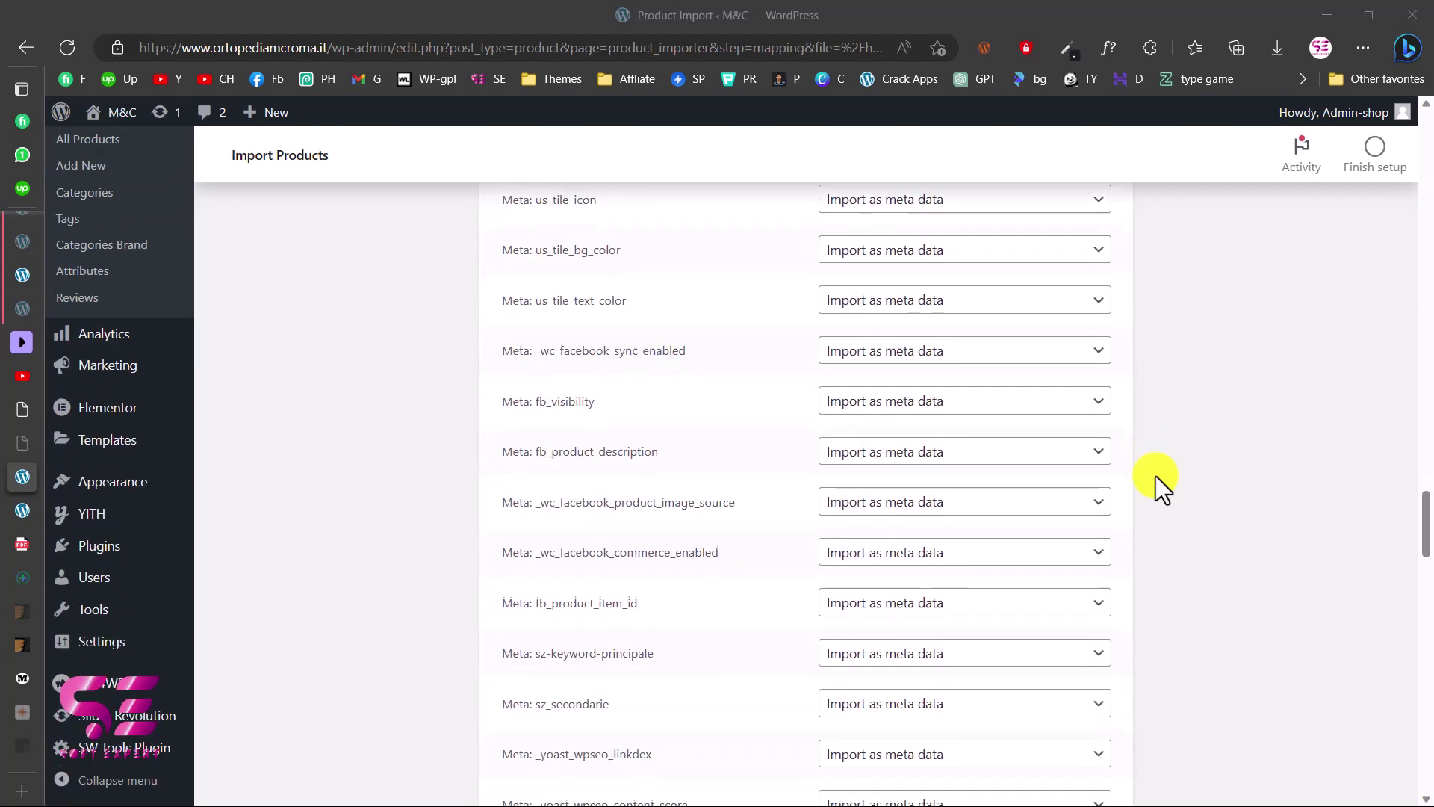
scroll(1155, 477, down, 16)
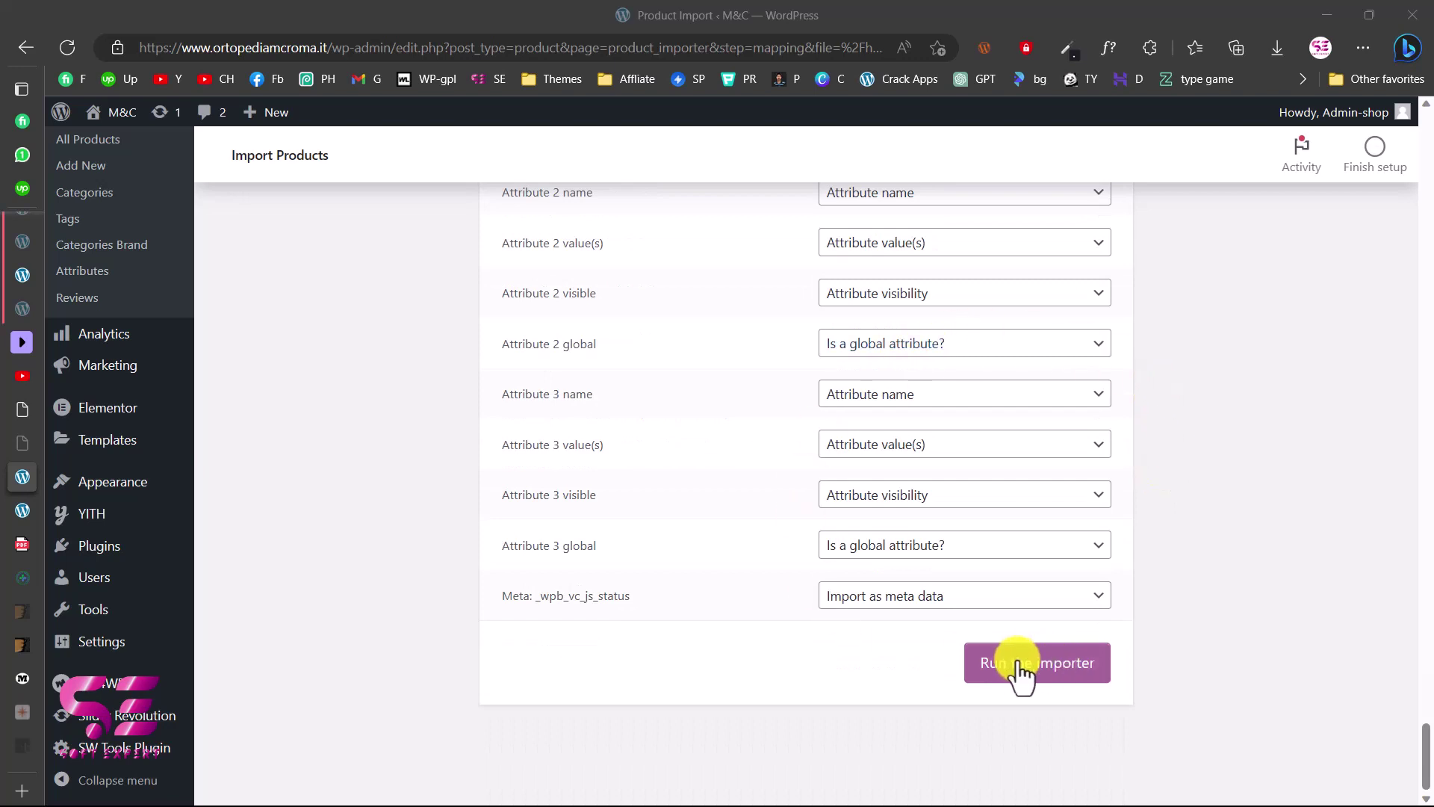
click(1042, 664)
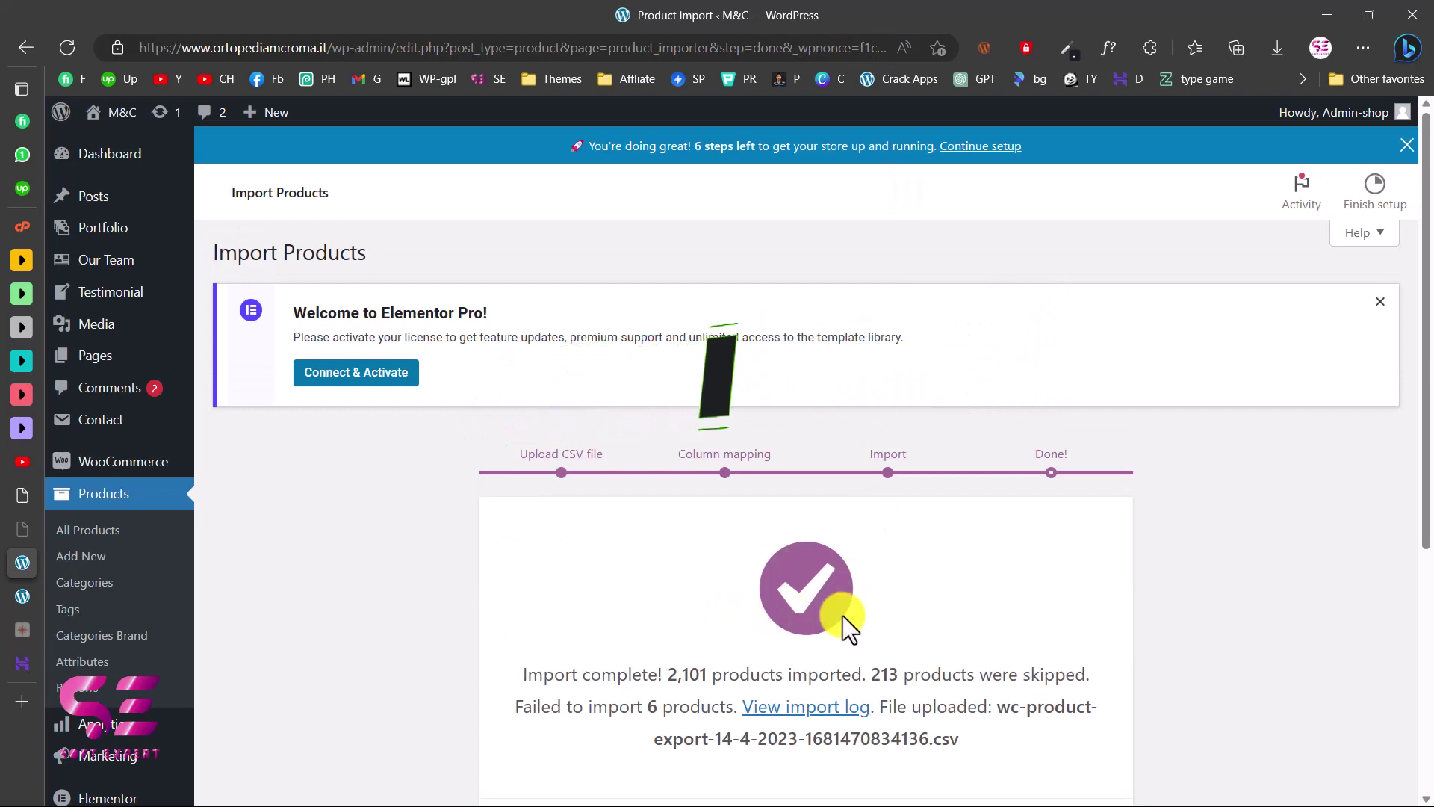
Scroll the M&C Products list now holding 462 imported products with prices and categories.
scroll(705, 674, down, 3)
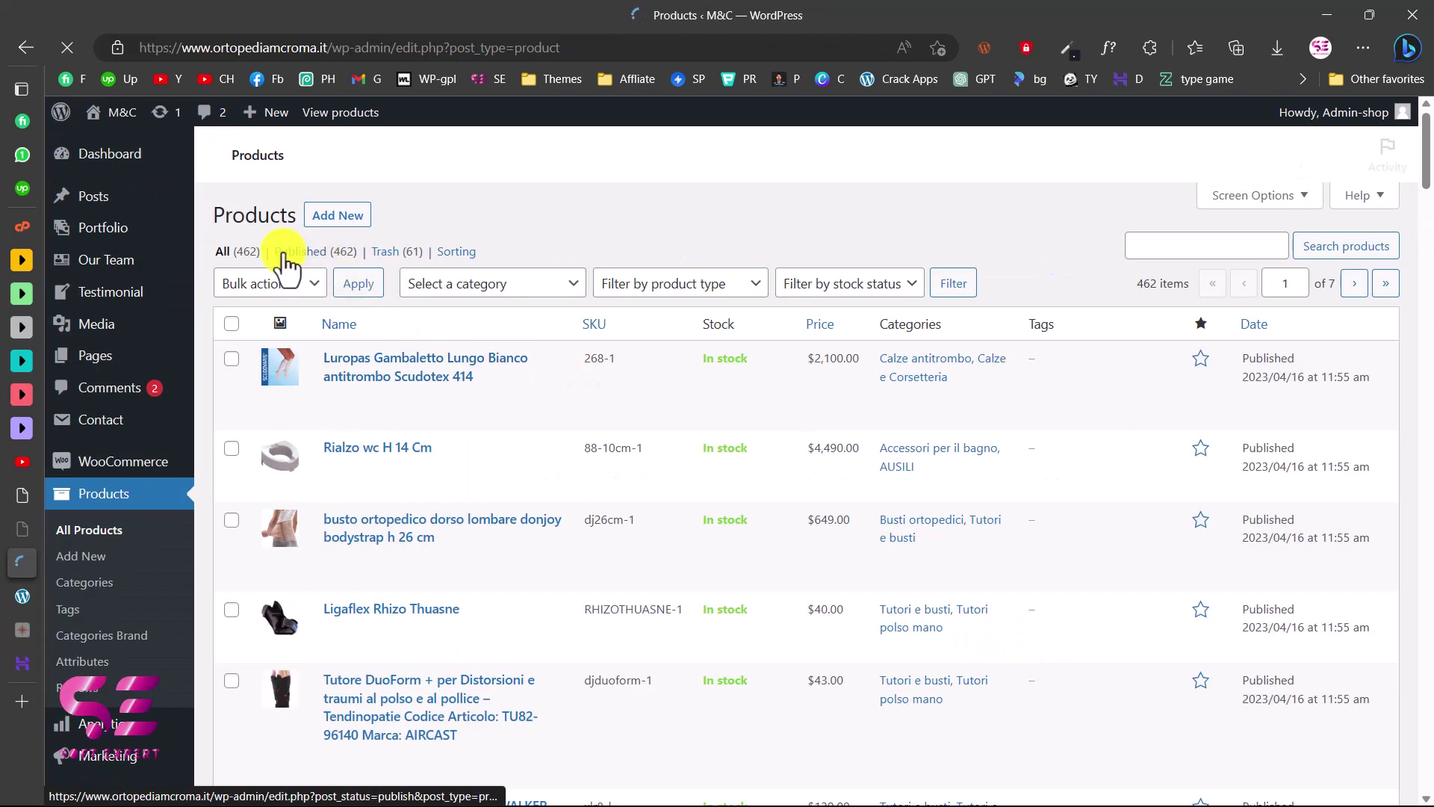
Check the imported products' SKUs, stock and prices, then view the 56 imported categories.
scroll(316, 443, down, 2)
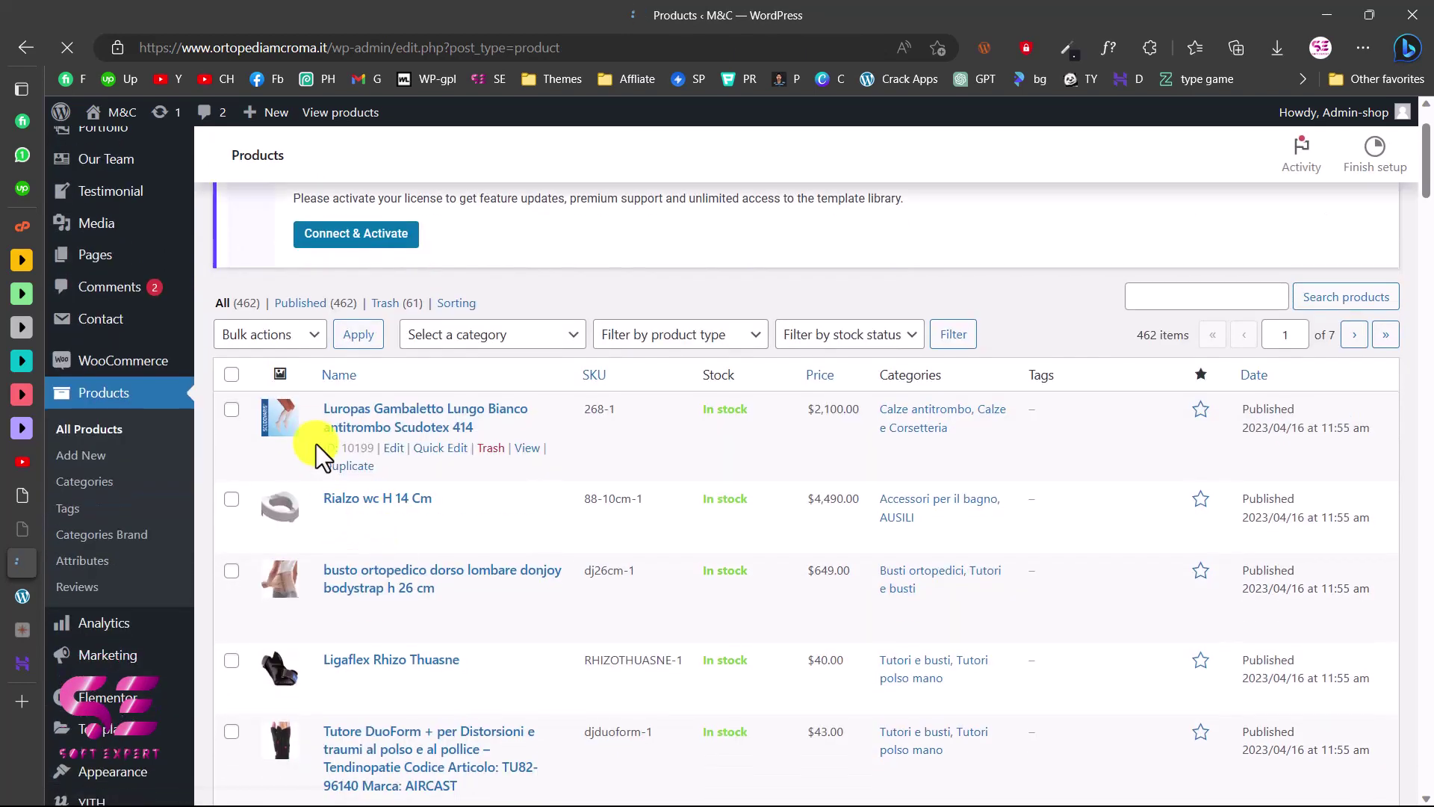
scroll(289, 608, down, 1)
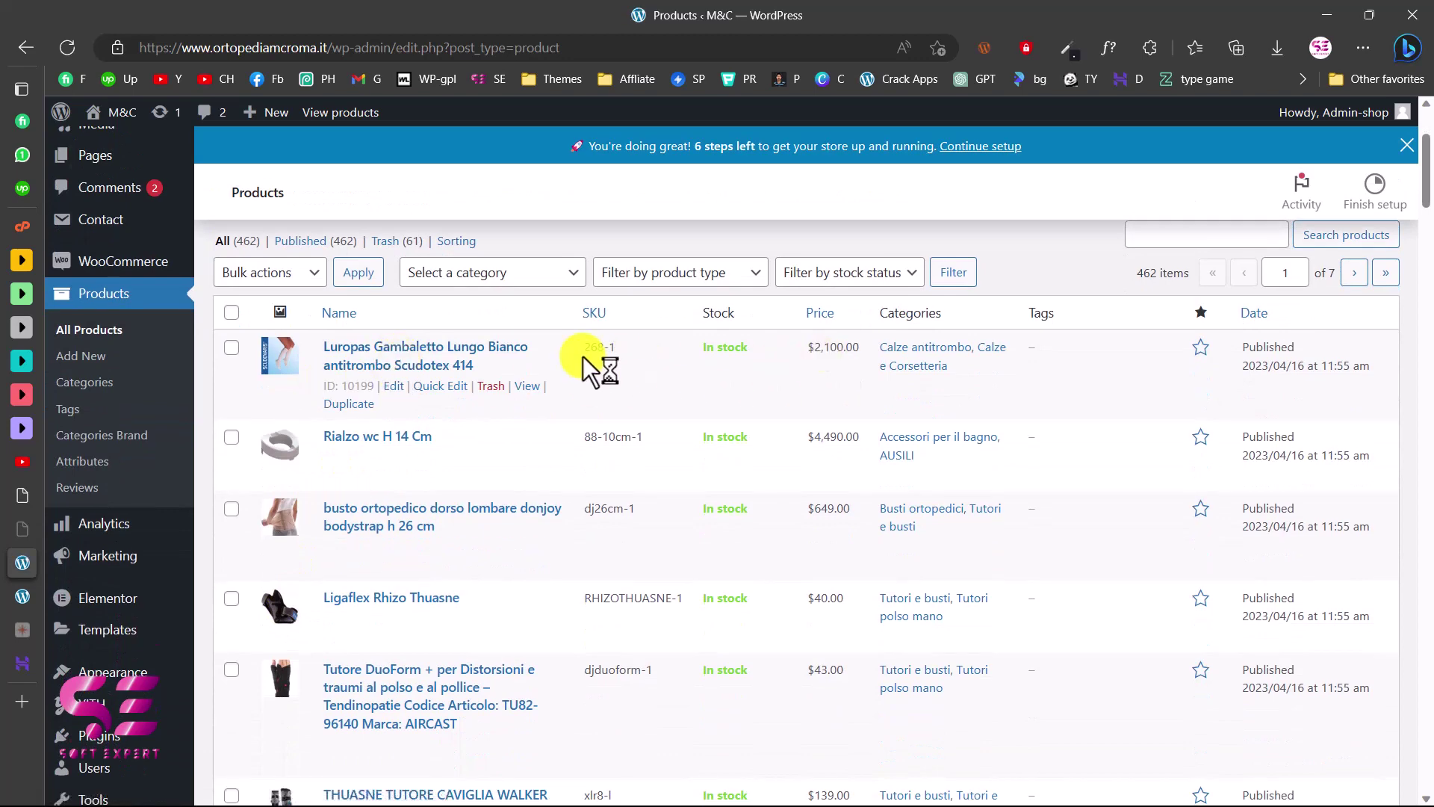
scroll(782, 499, down, 15)
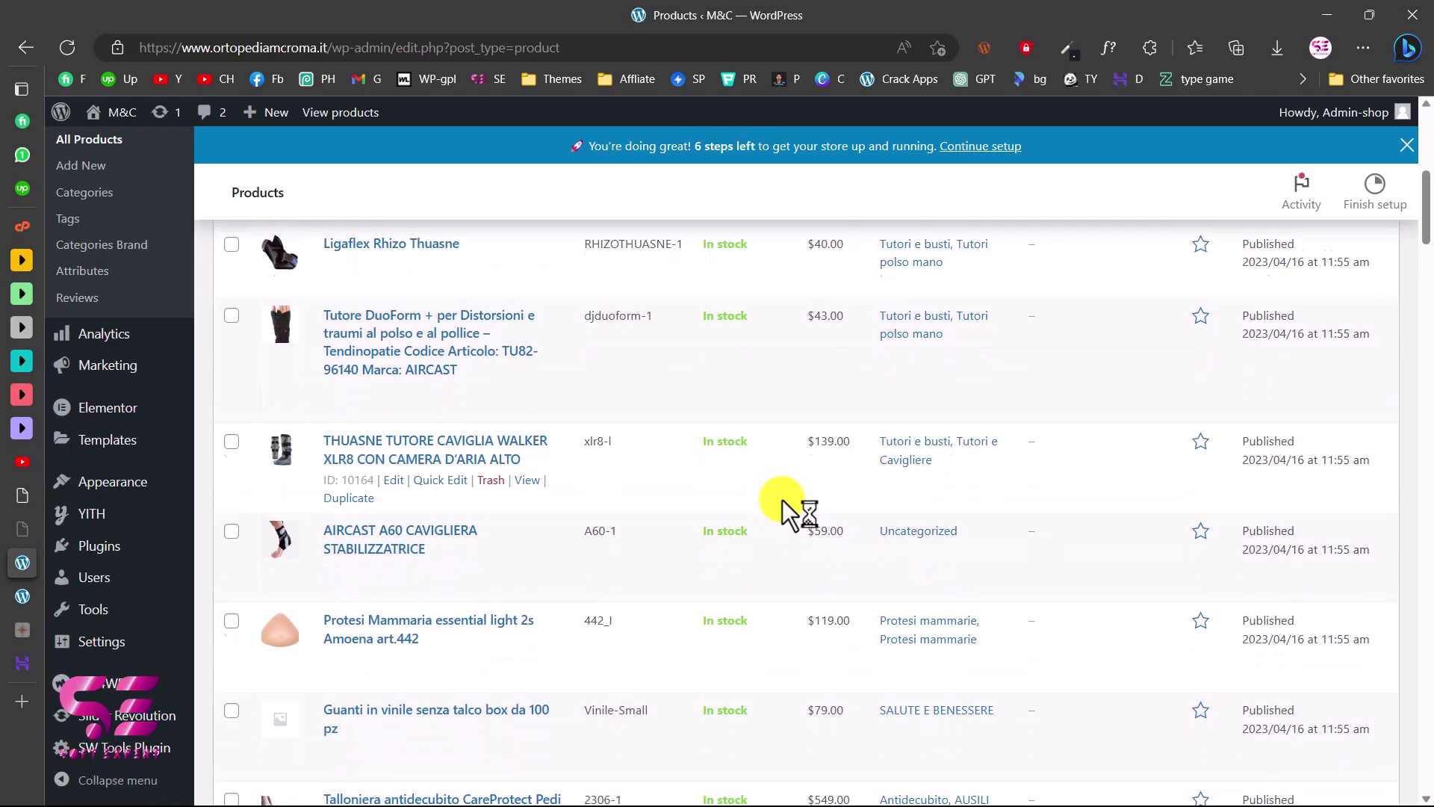
scroll(782, 499, up, 9)
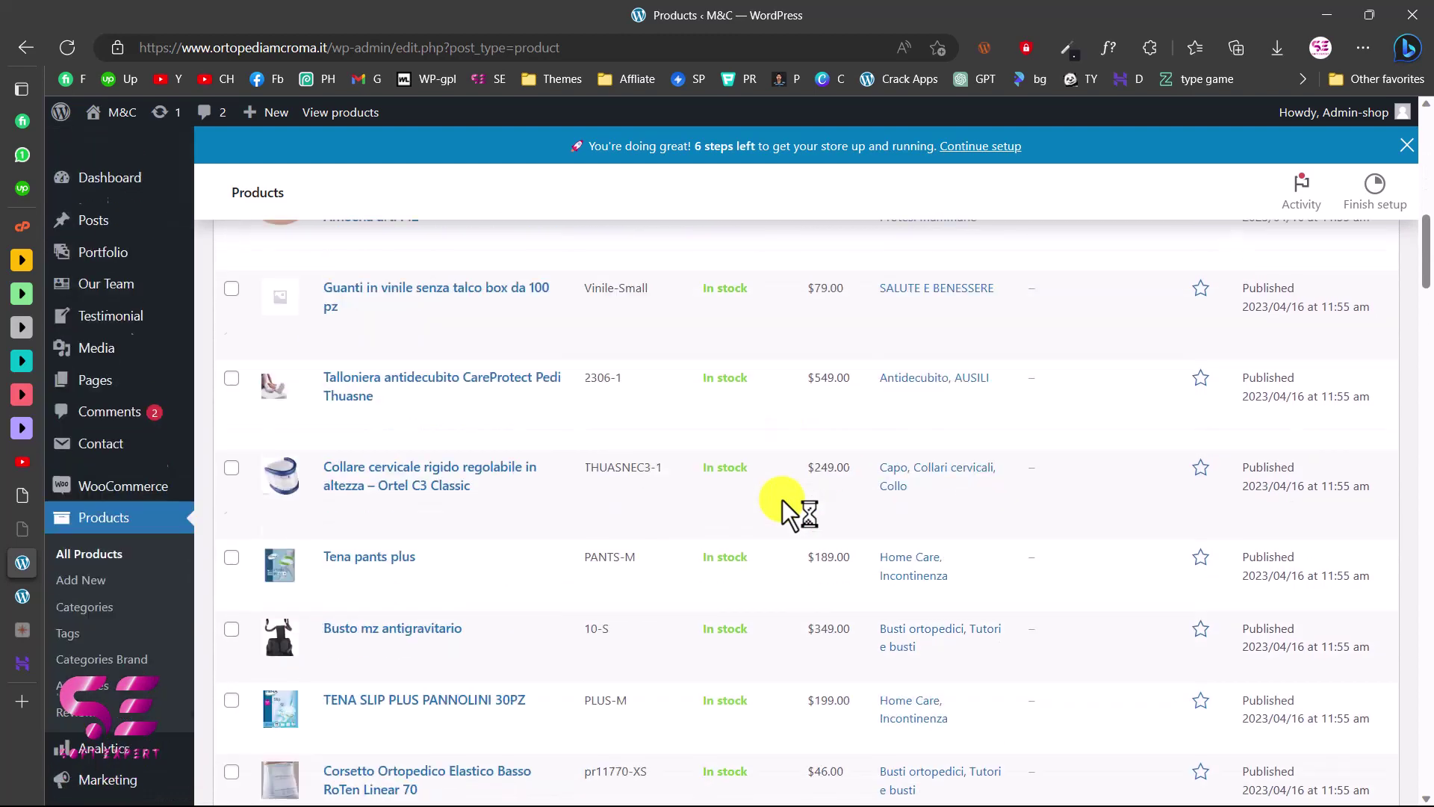
click(86, 583)
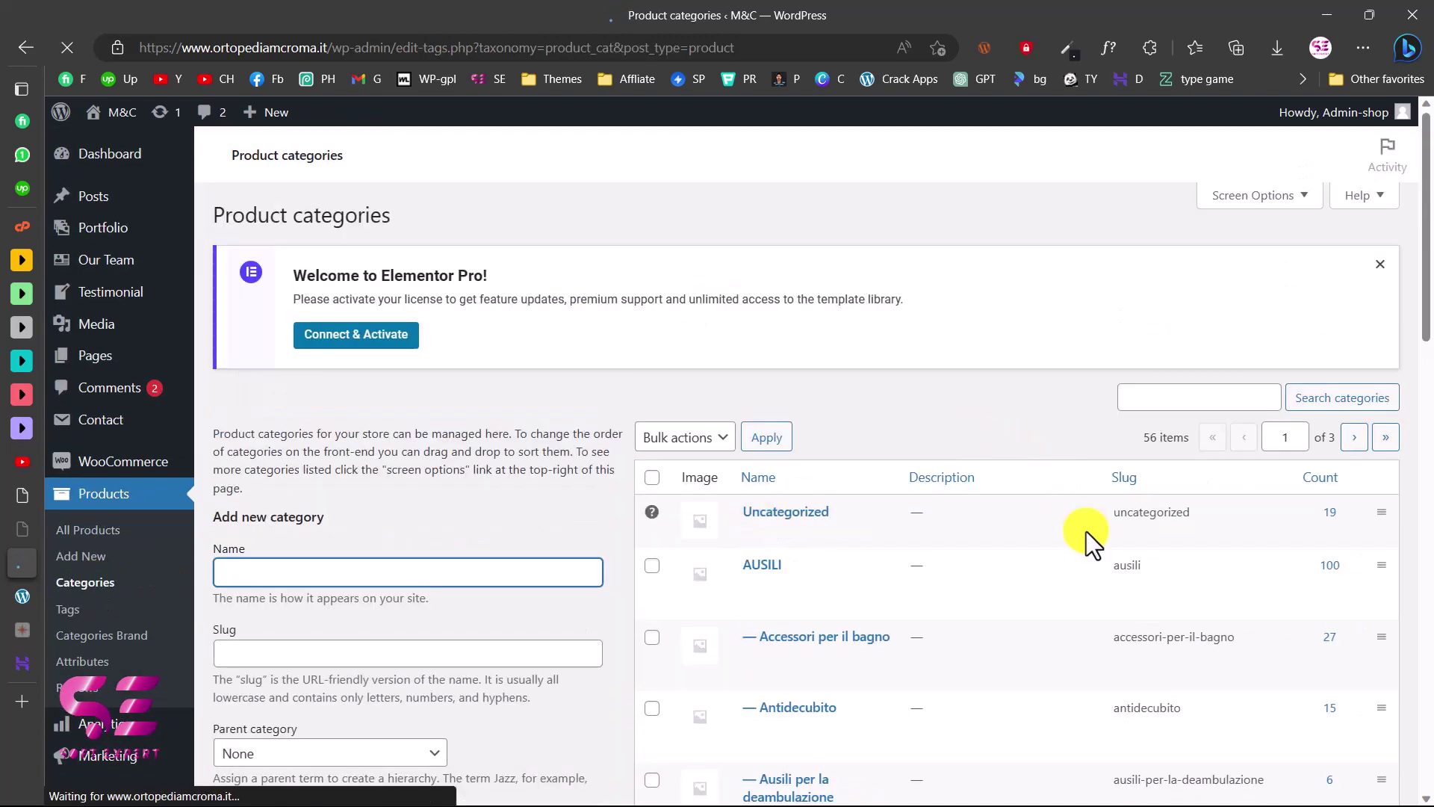
Scroll up and down the Categories list to check the 56 imported product categories.
scroll(1086, 531, down, 4)
scroll(1187, 459, down, 10)
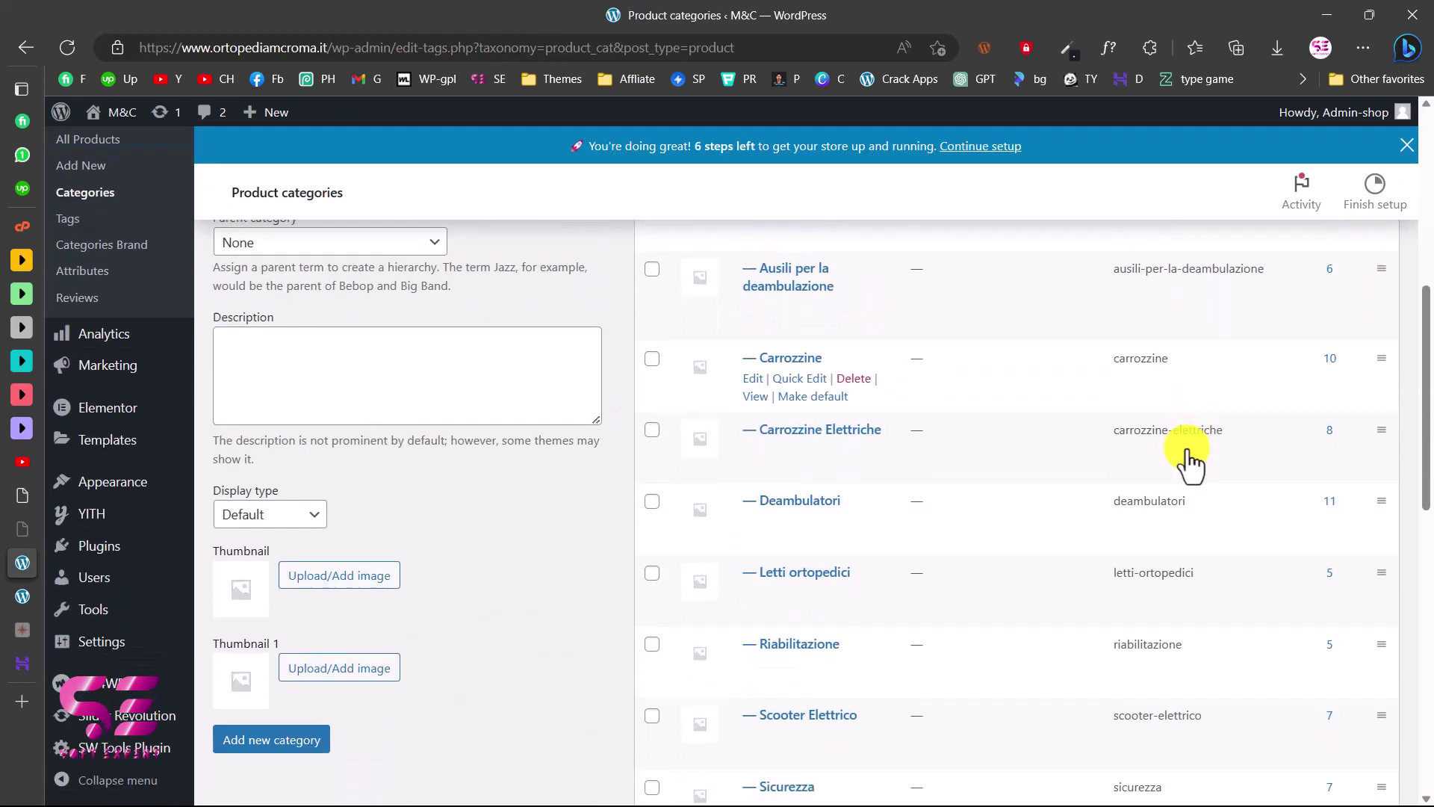
scroll(1005, 538, up, 4)
scroll(825, 630, down, 3)
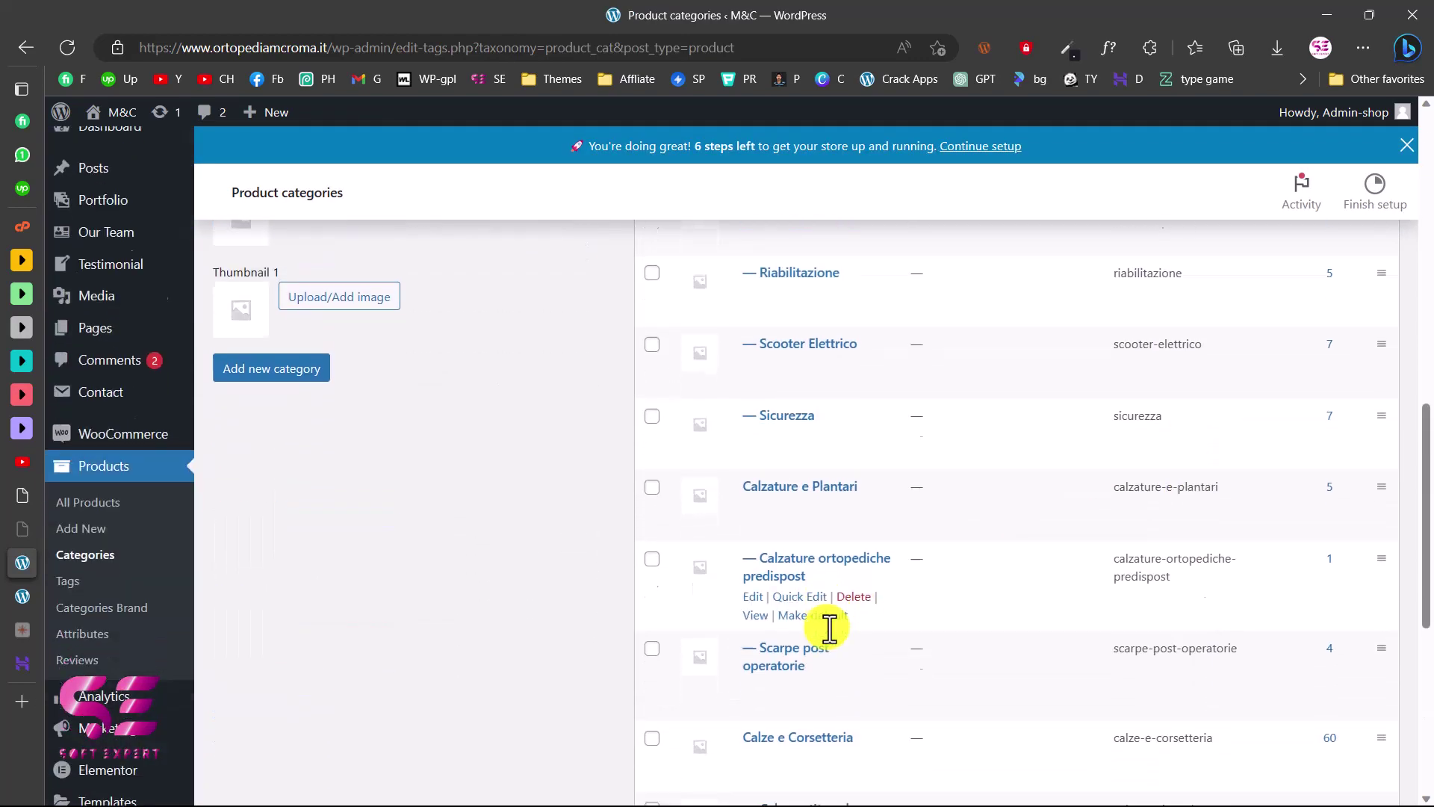
scroll(825, 695, up, 1)
scroll(825, 695, up, 12)
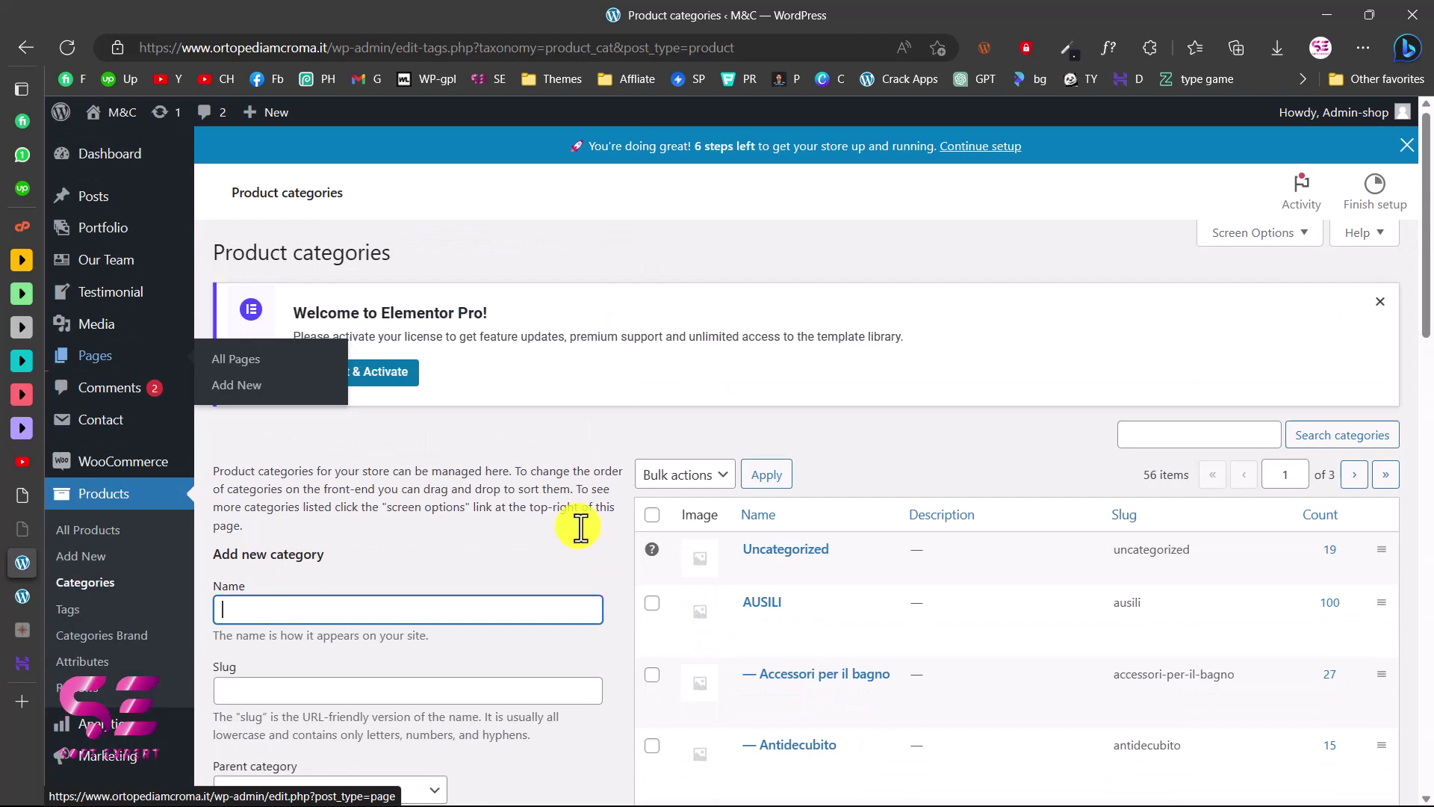
mouse_move(86, 365)
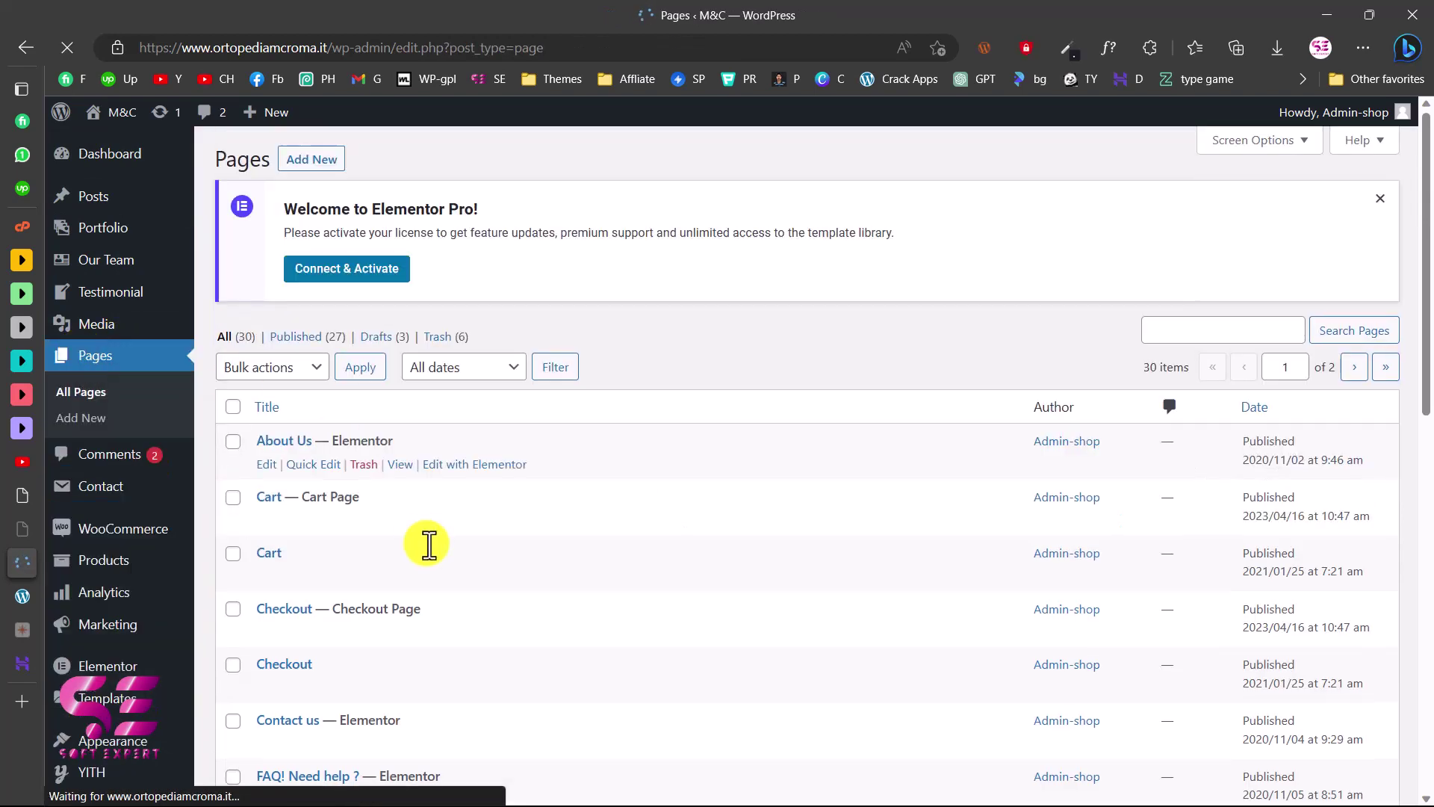
Open the storefront Shop page in a new tab from the Pages list.
scroll(426, 545, down, 5)
scroll(430, 545, down, 8)
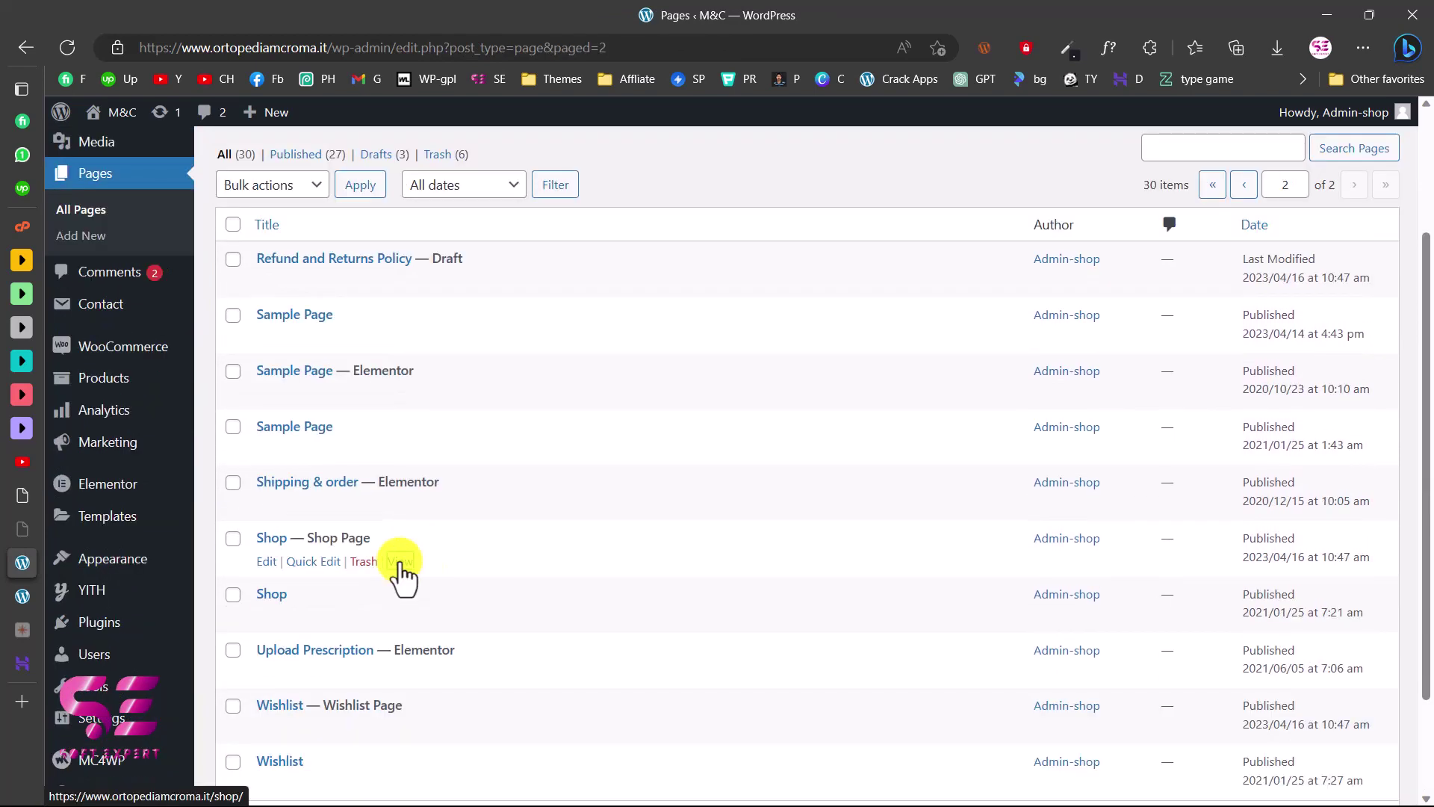
right_click(399, 562)
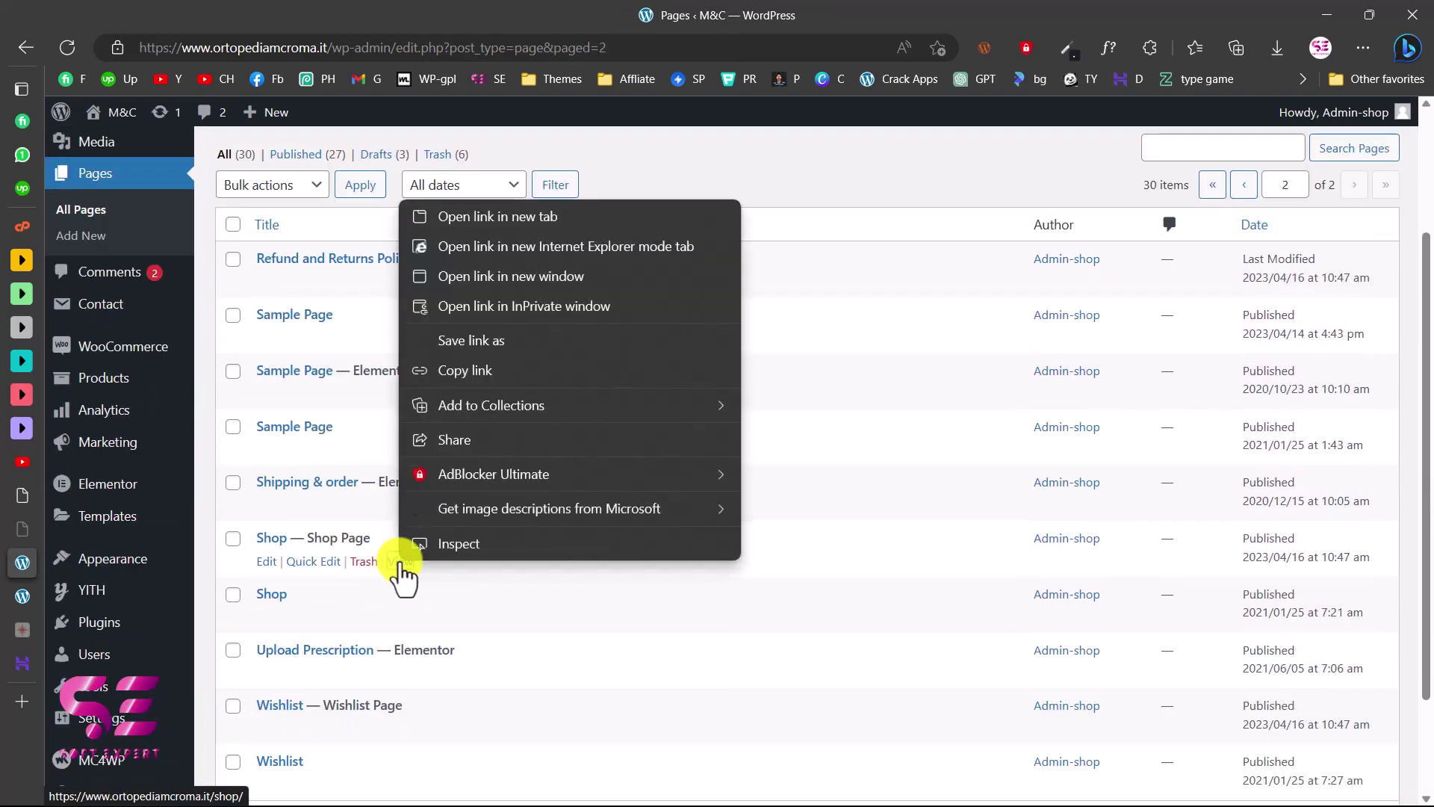
click(460, 216)
click(23, 595)
Open the AIRCAST A60 CAVIGLIERA STABILIZZATRICE product page from the shop grid.
scroll(1351, 510, down, 8)
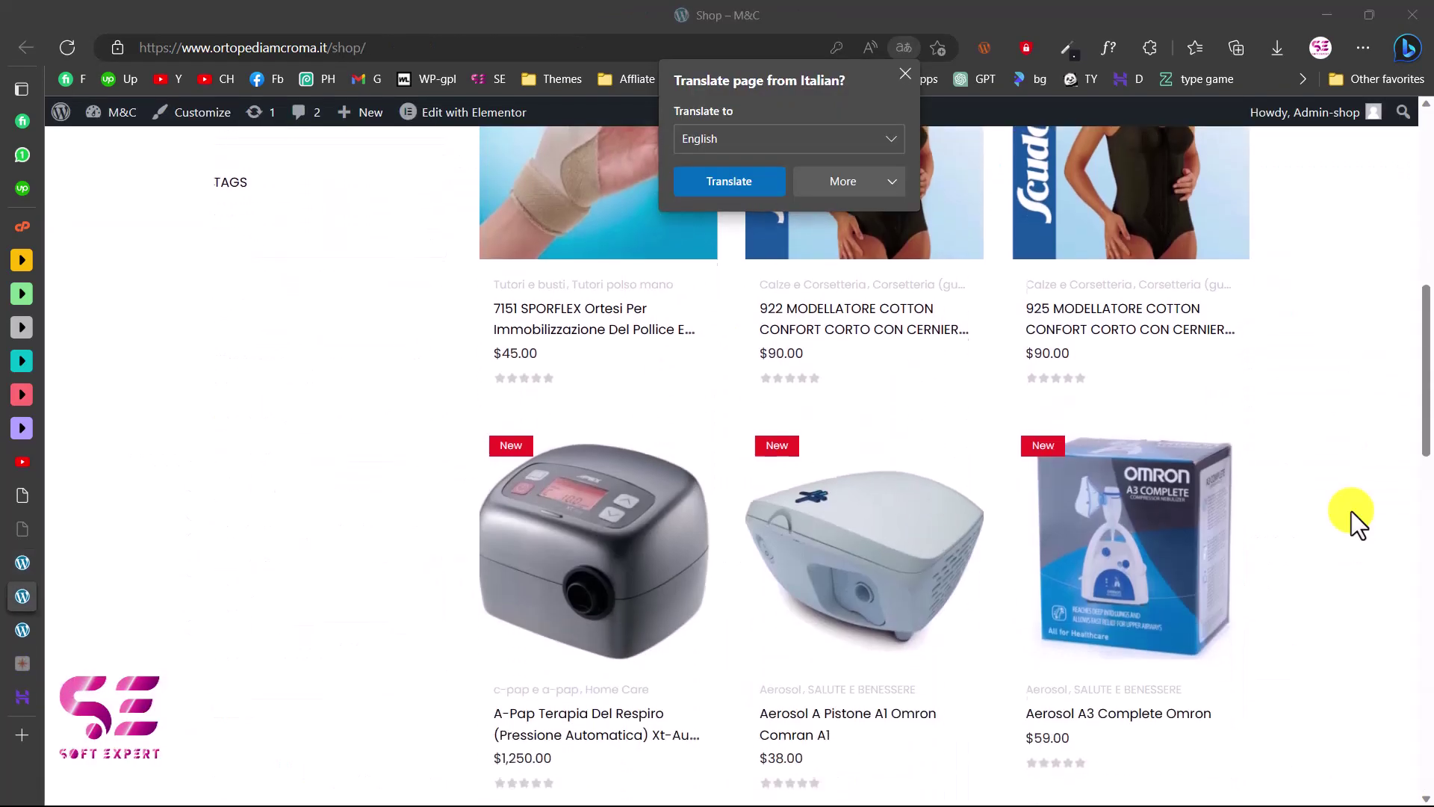
scroll(1010, 515, down, 10)
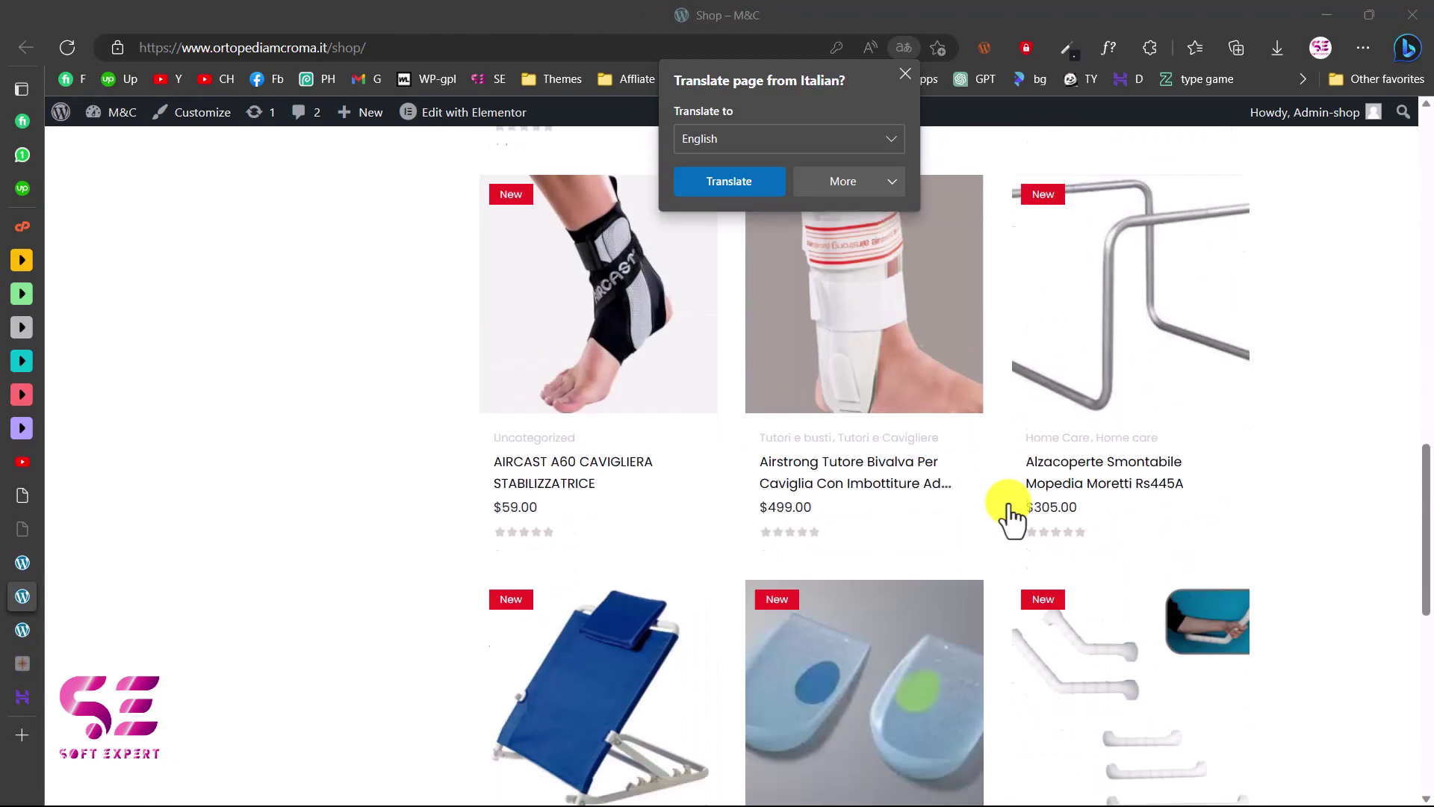
scroll(756, 392, up, 3)
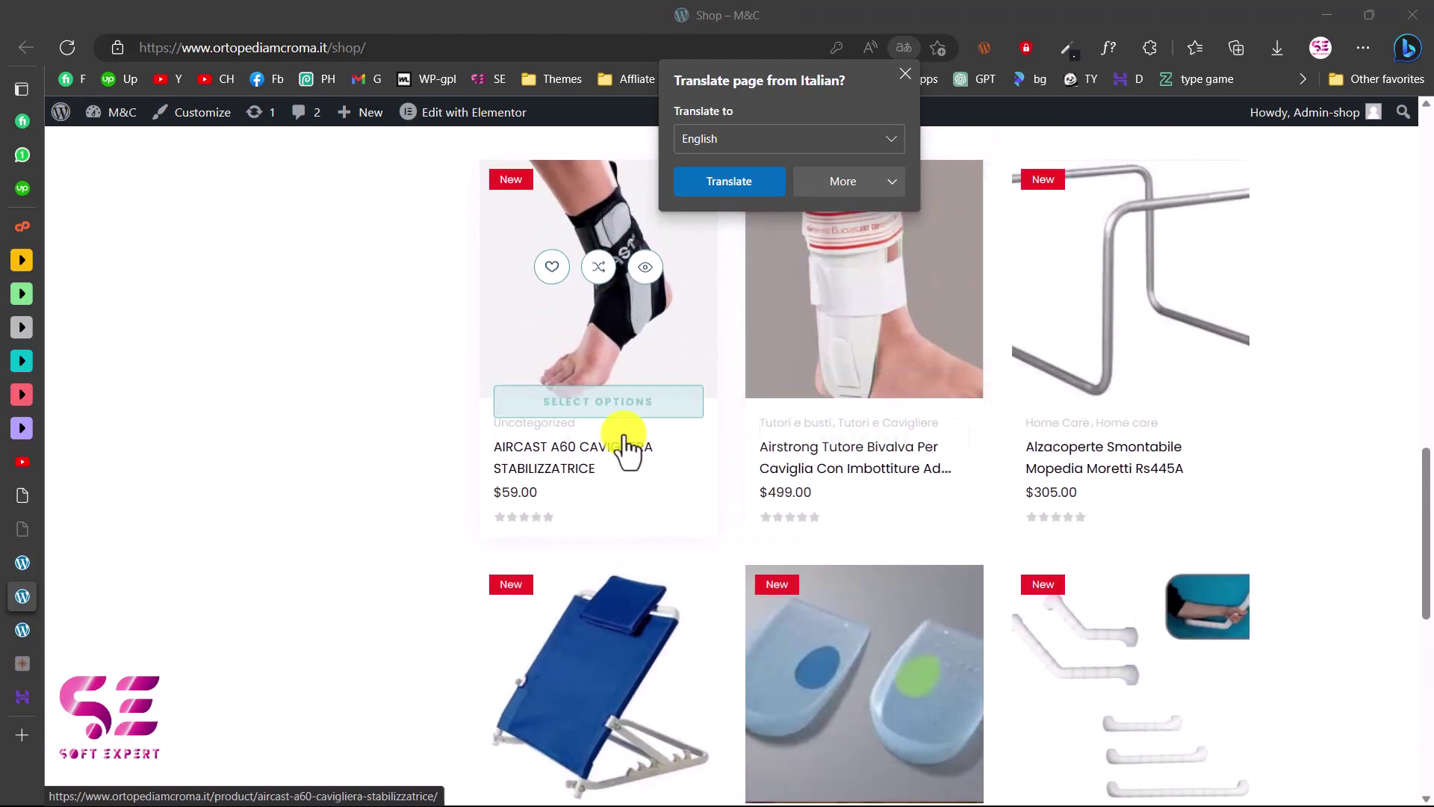
click(626, 441)
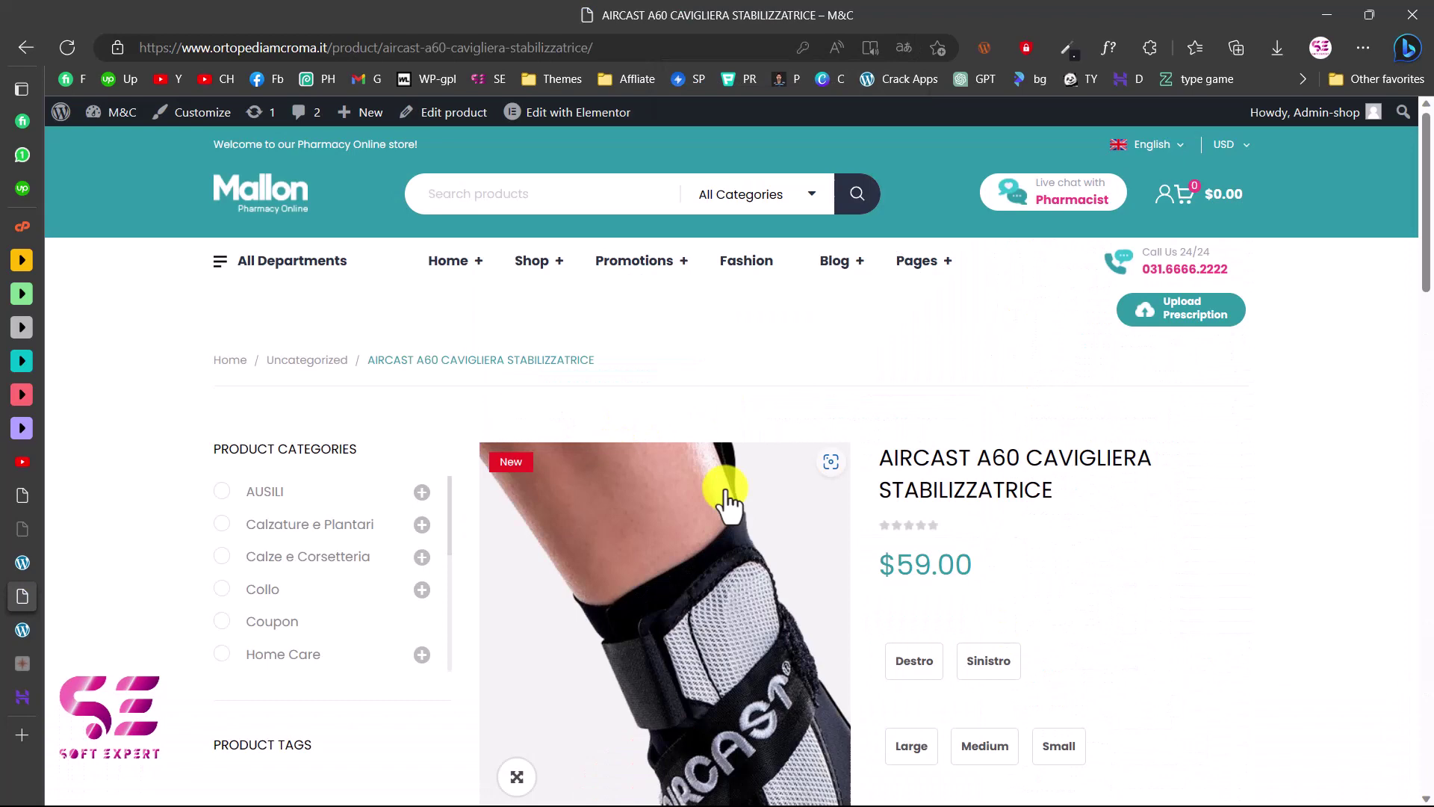
scroll(730, 487, down, 2)
scroll(672, 470, down, 2)
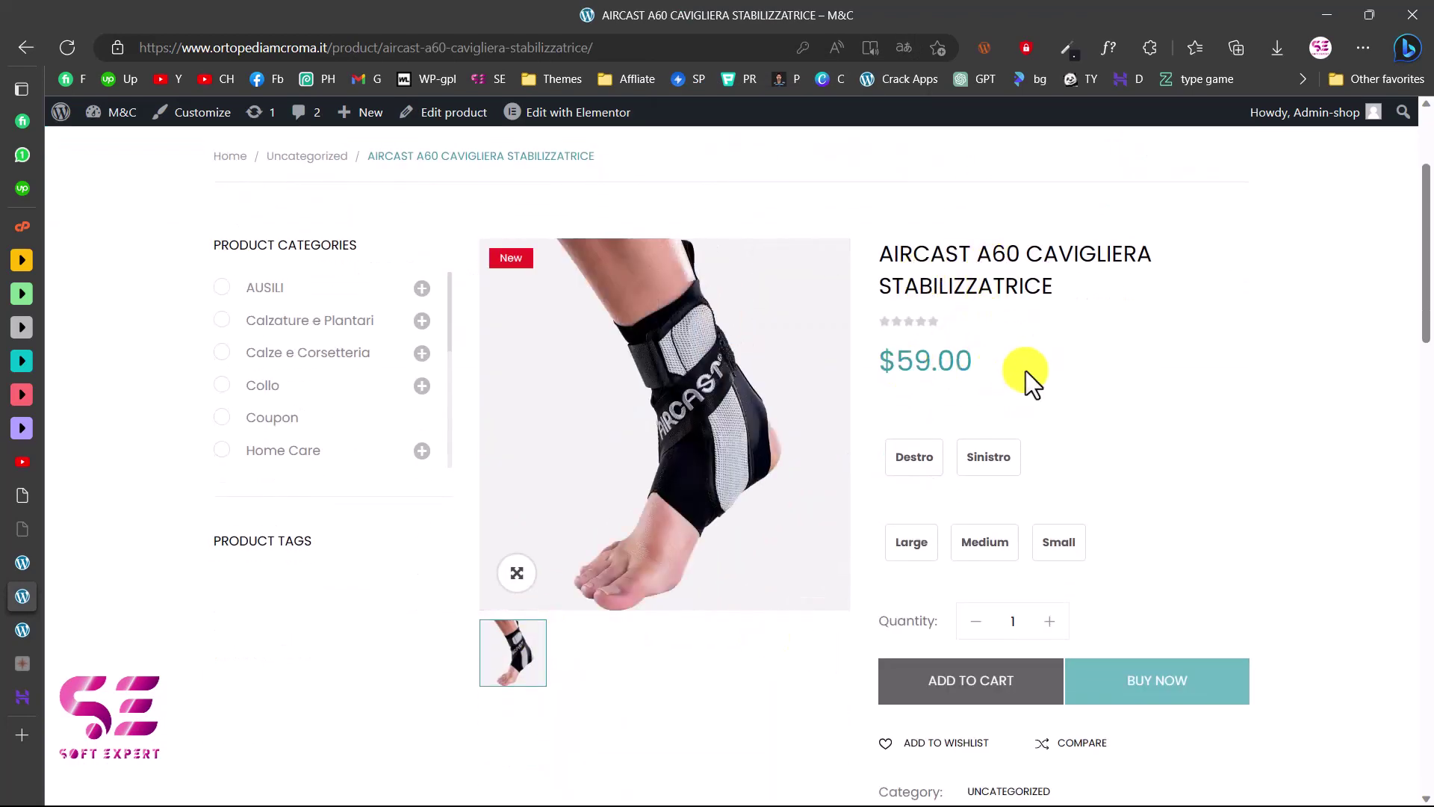
scroll(970, 396, down, 2)
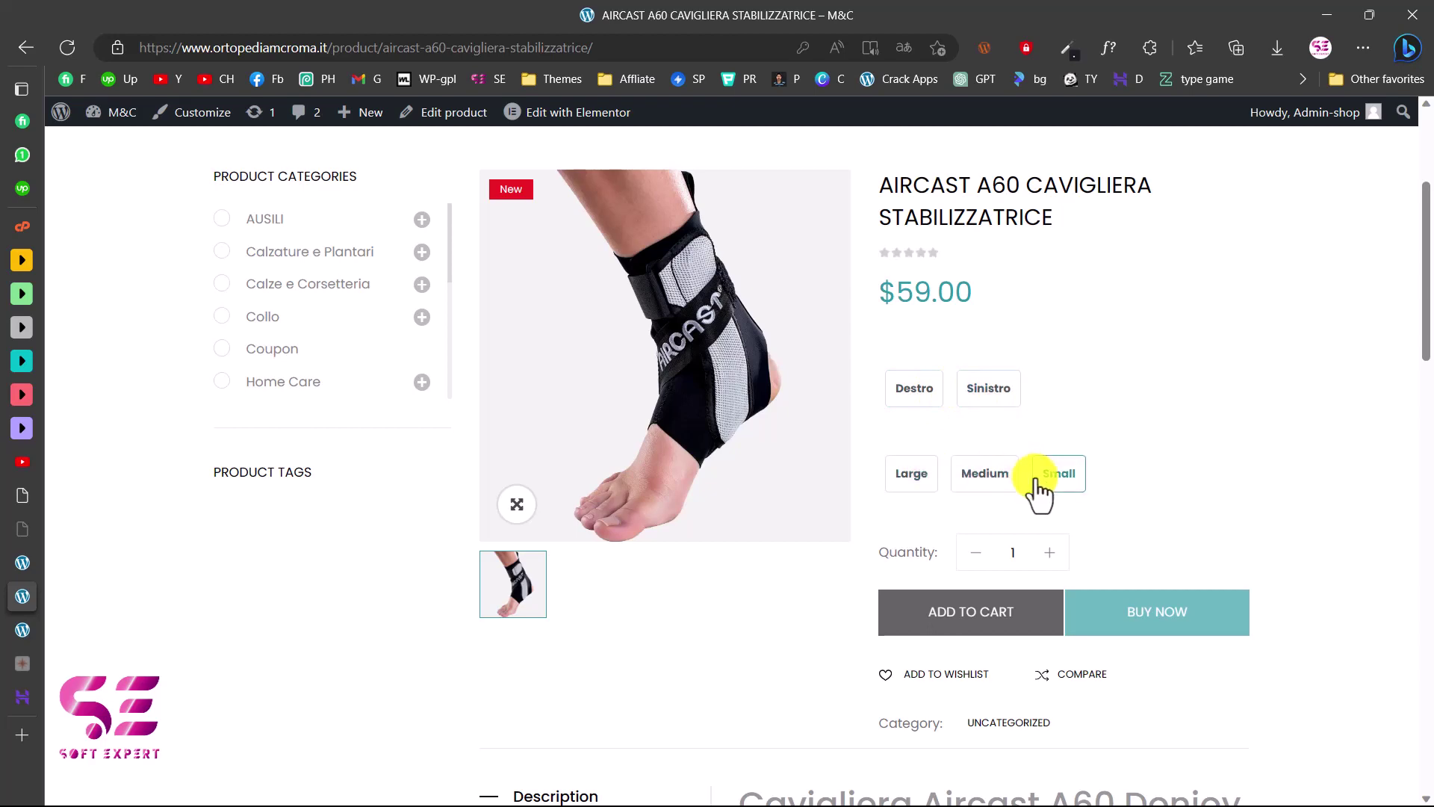
scroll(844, 429, down, 10)
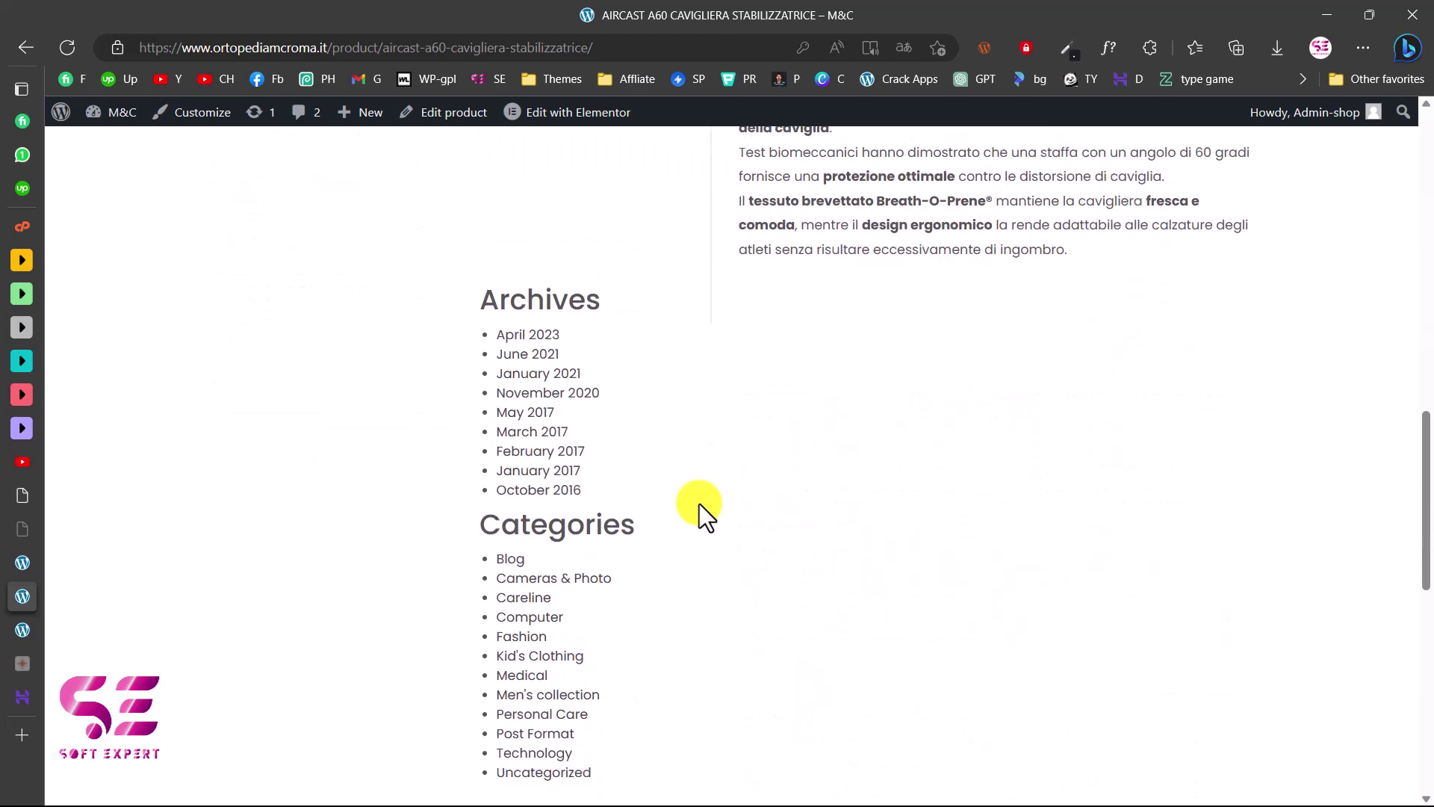
scroll(699, 503, down, 8)
key(F5)
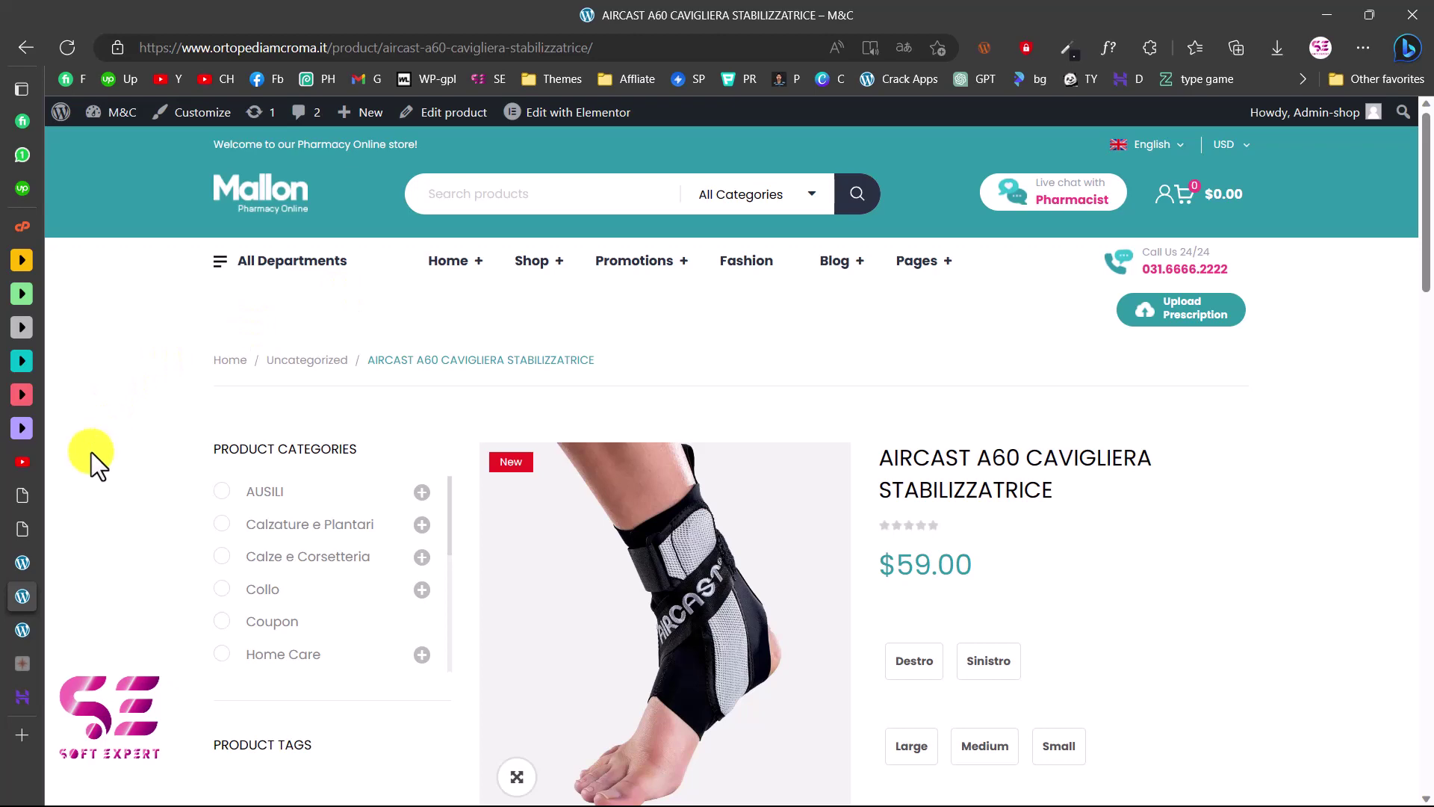
Show the Soft Expert YouTube channel and browse its WordPress and Elementor tutorial videos.
click(69, 463)
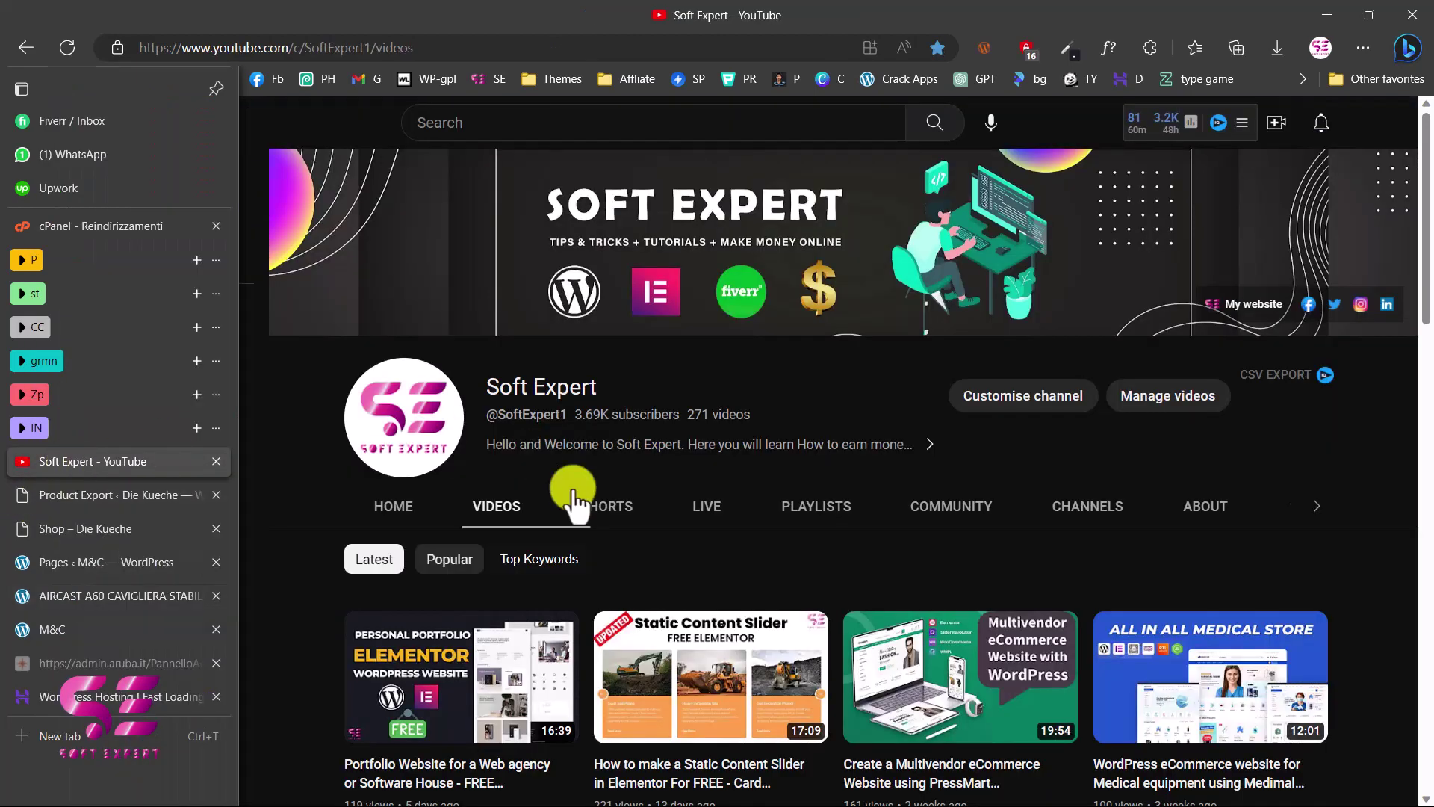
scroll(575, 502, down, 6)
scroll(575, 501, down, 2)
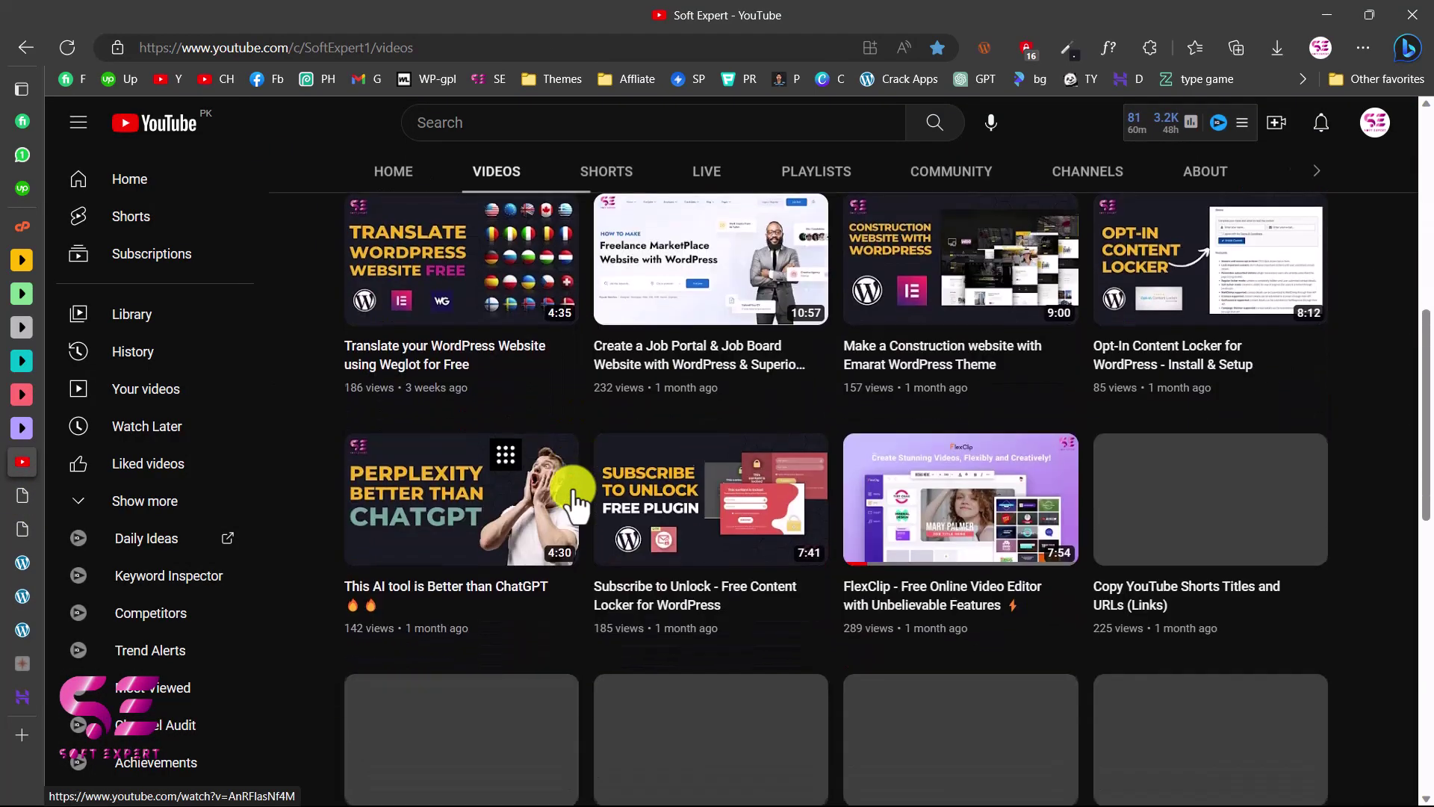
scroll(575, 502, down, 3)
scroll(575, 502, down, 6)
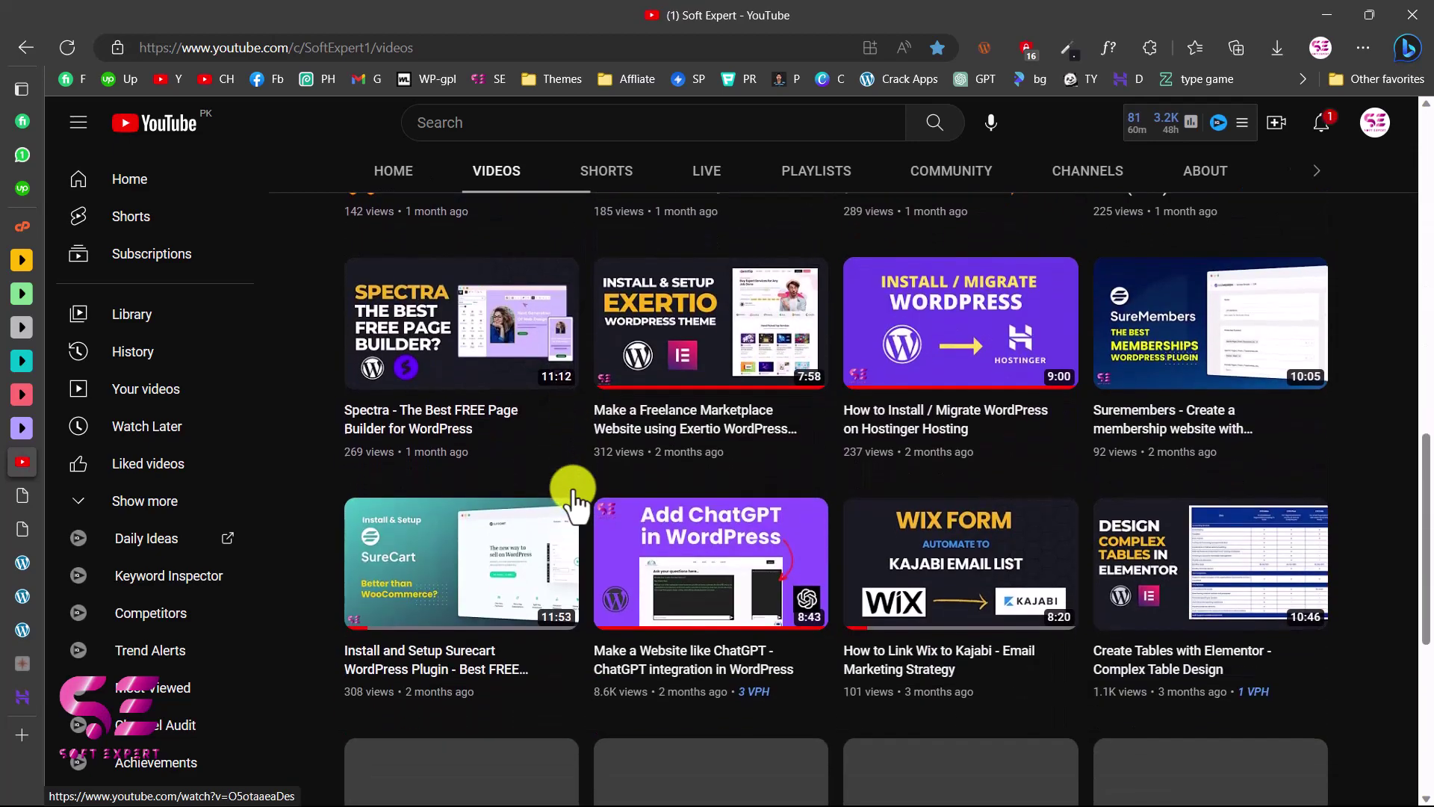
scroll(575, 502, down, 2)
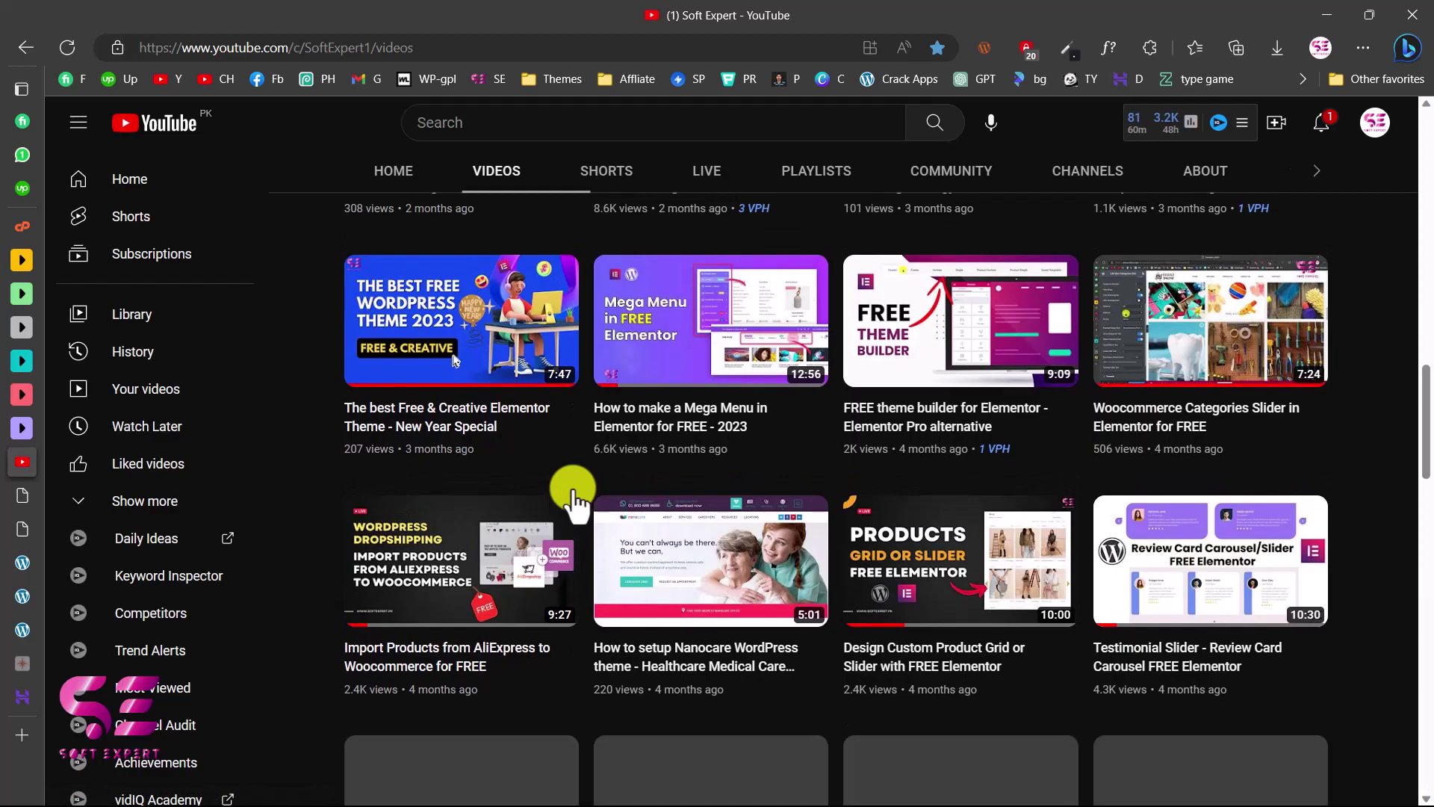
scroll(571, 498, down, 6)
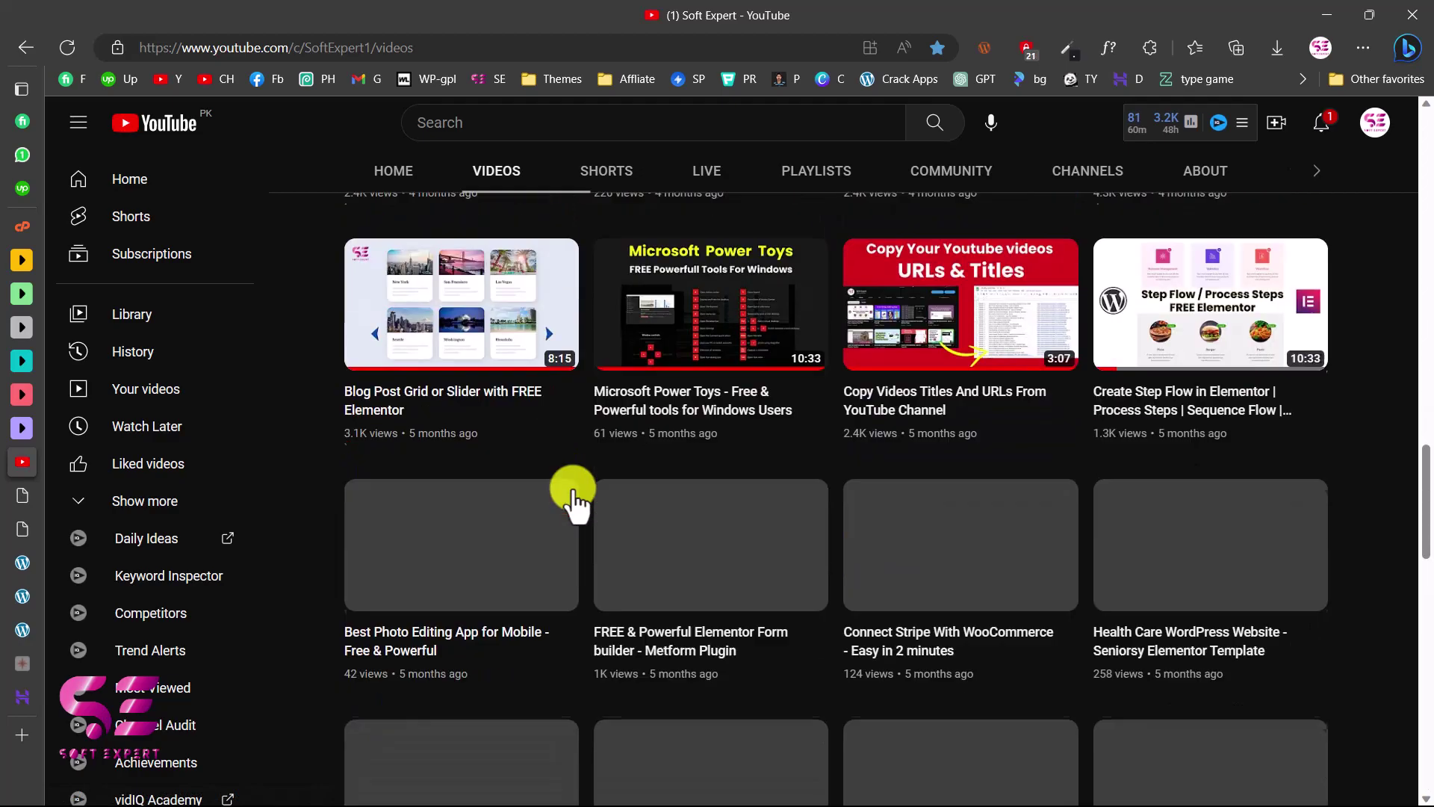